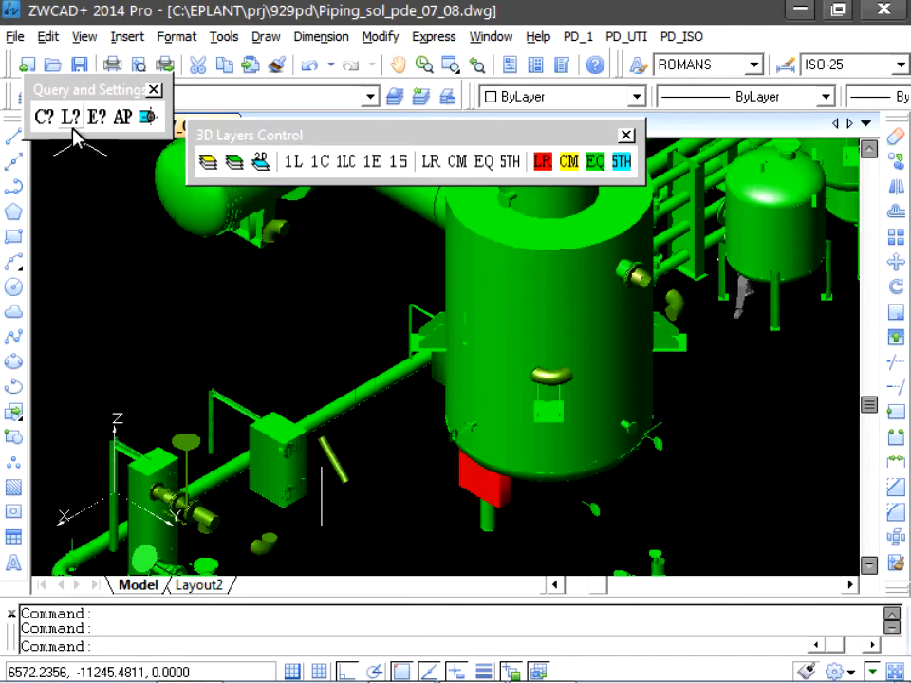
- Query the line characteristics of the isolated elbows beside the box-shaped equipment
click(71, 122)
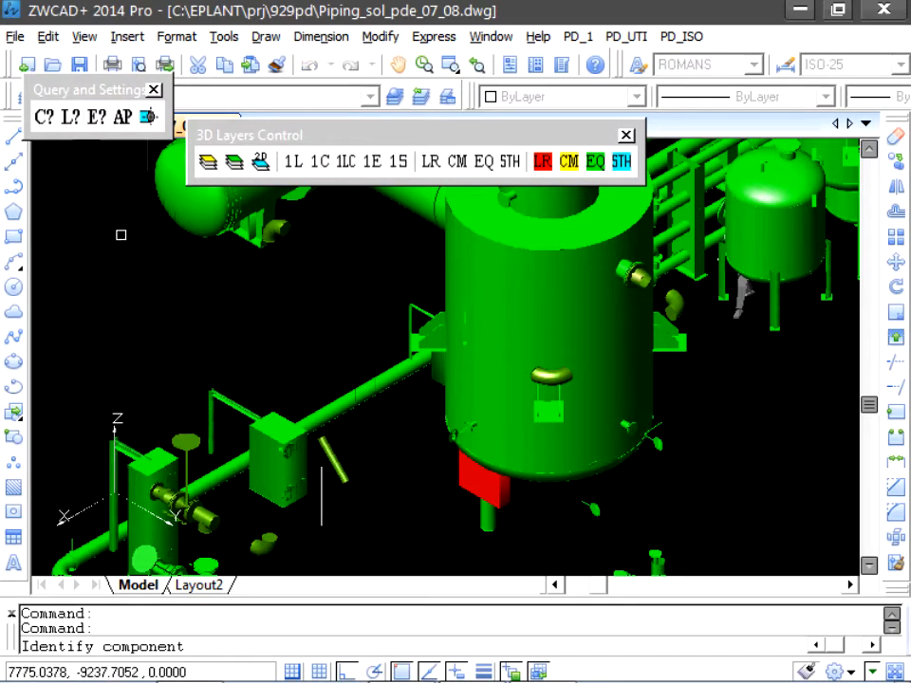
click(270, 544)
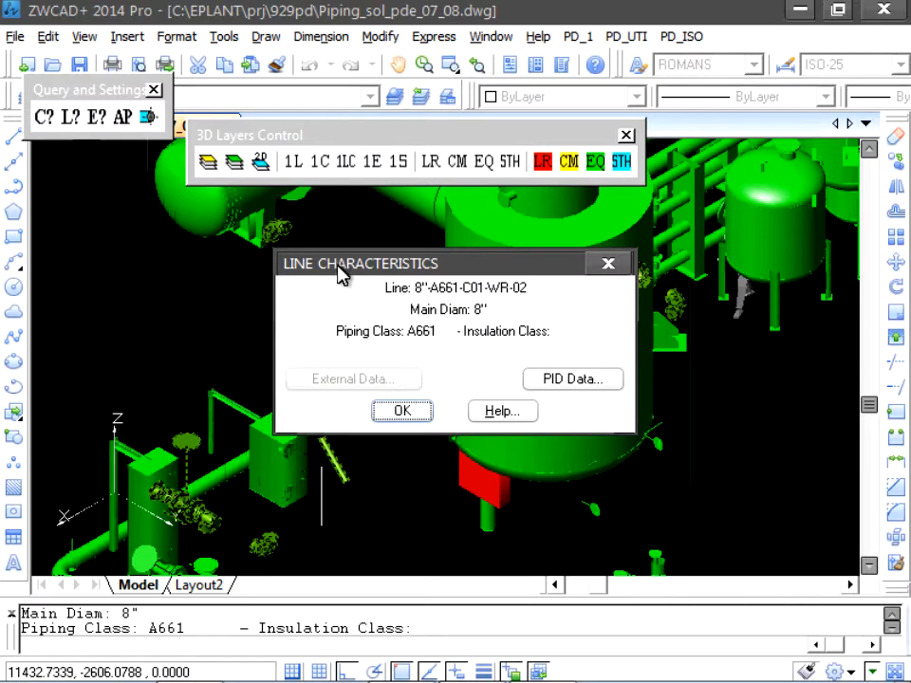
drag(338, 266, 539, 449)
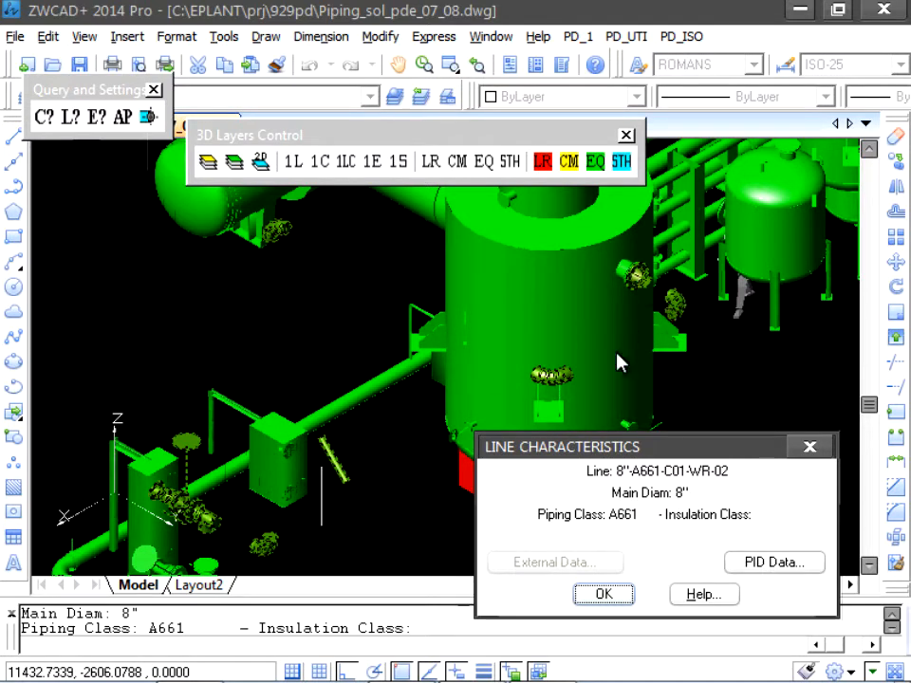
click(598, 594)
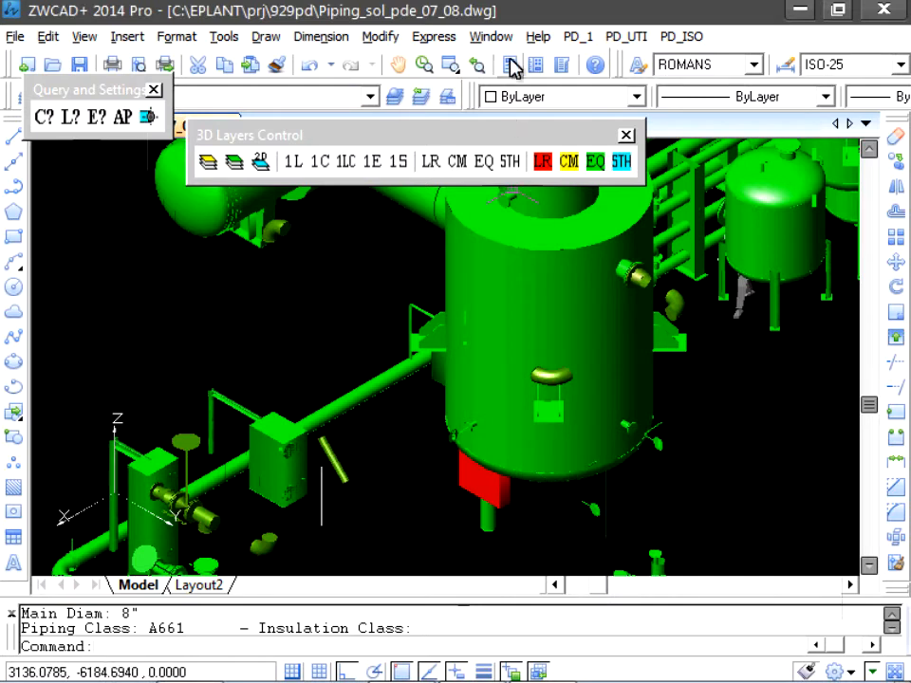
- Generate the pipes automatically for line 8"-A661-C01-WR-02, selecting the line graphically from one of its elbows
click(582, 38)
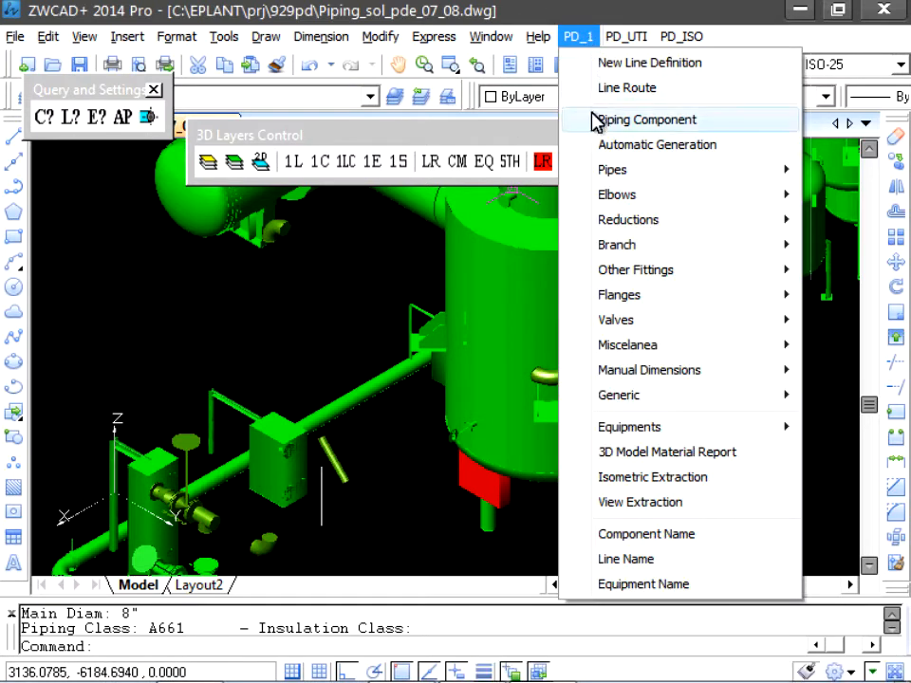
mouse_move(608, 169)
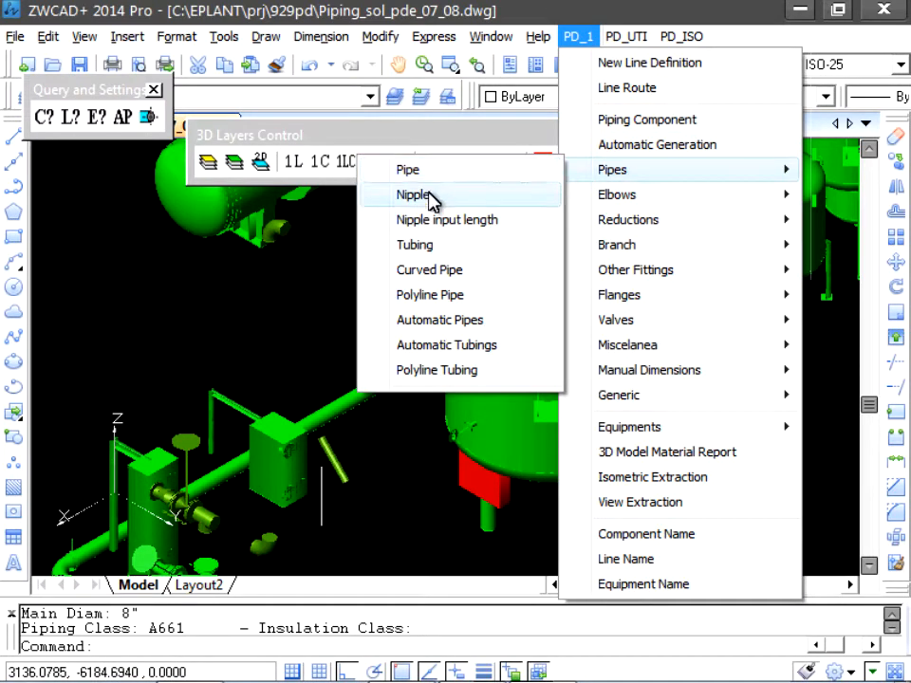
click(441, 321)
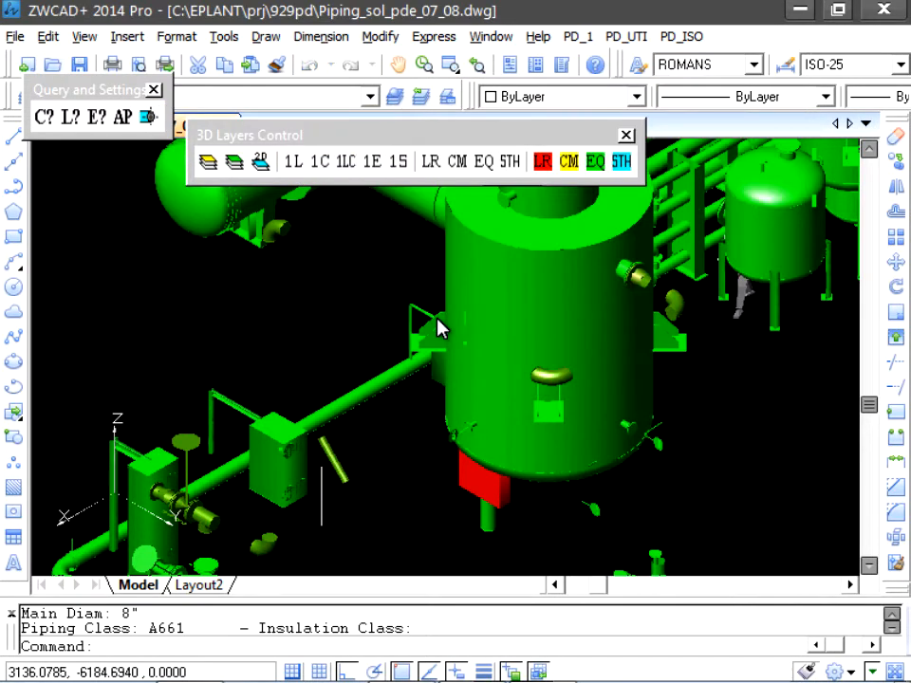
click(424, 299)
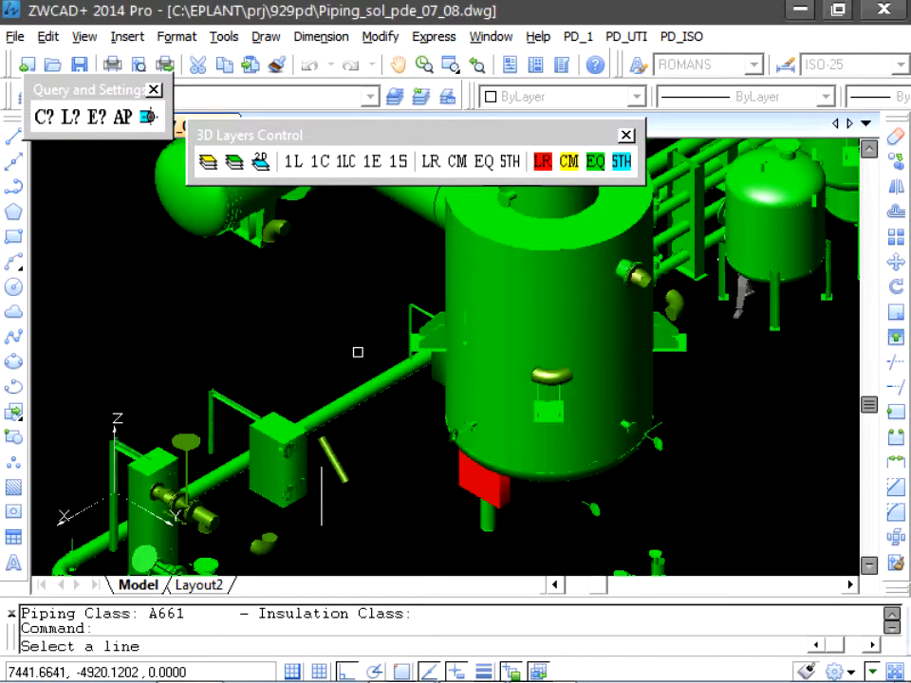
click(287, 530)
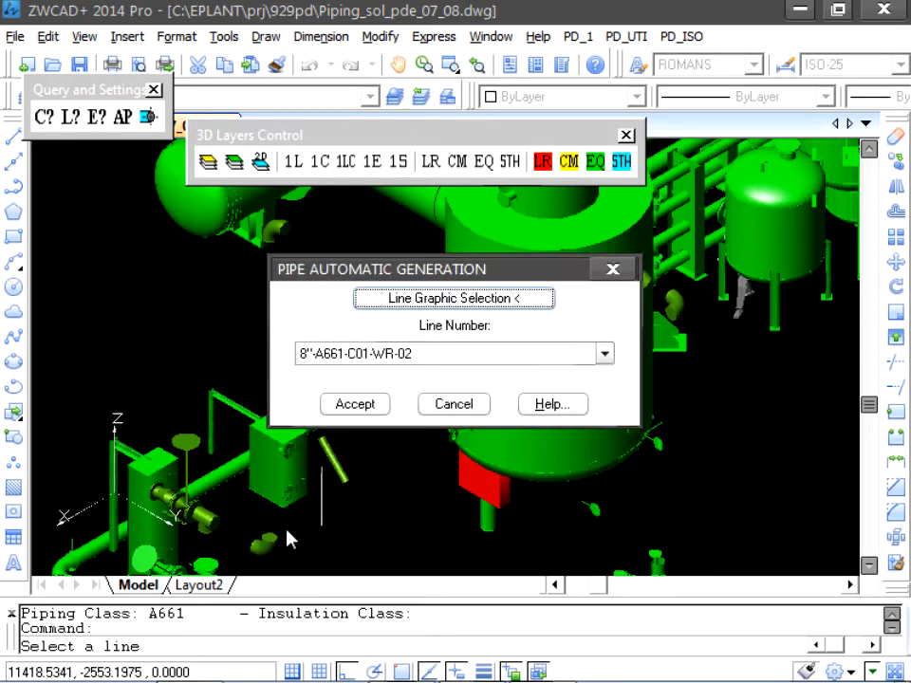
click(351, 404)
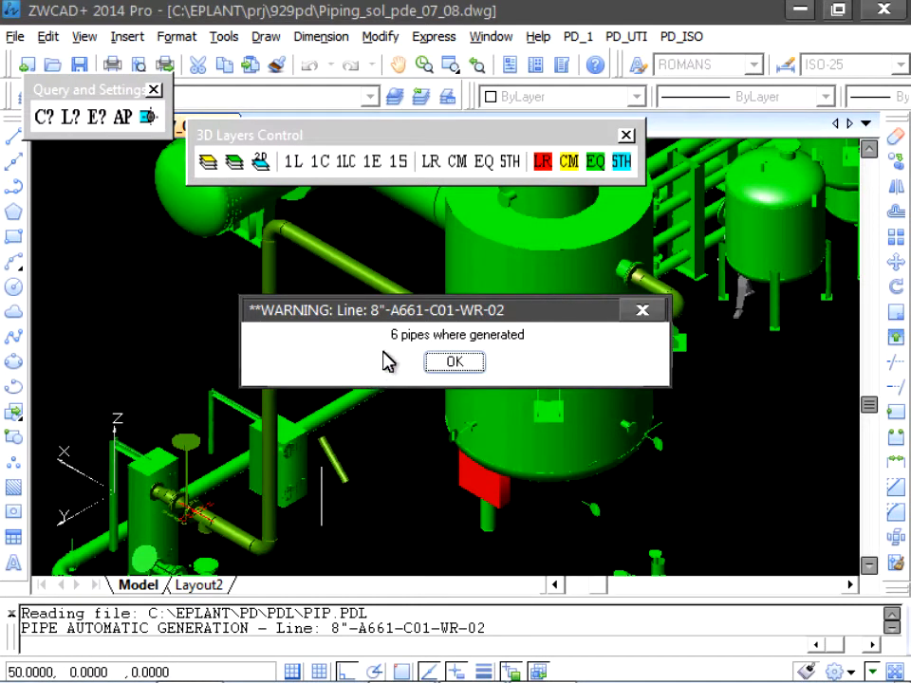
click(454, 365)
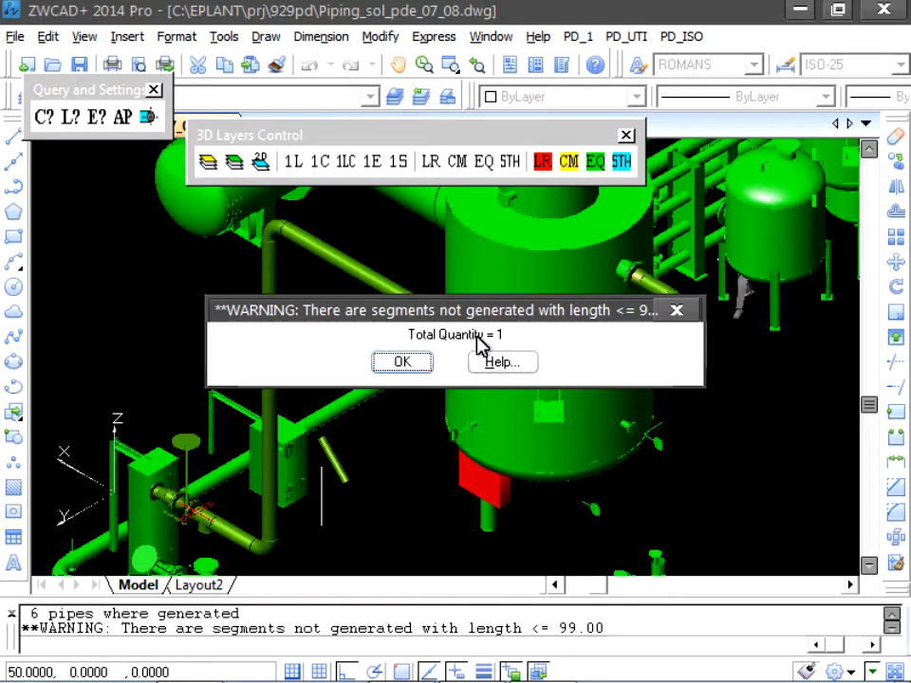
click(404, 366)
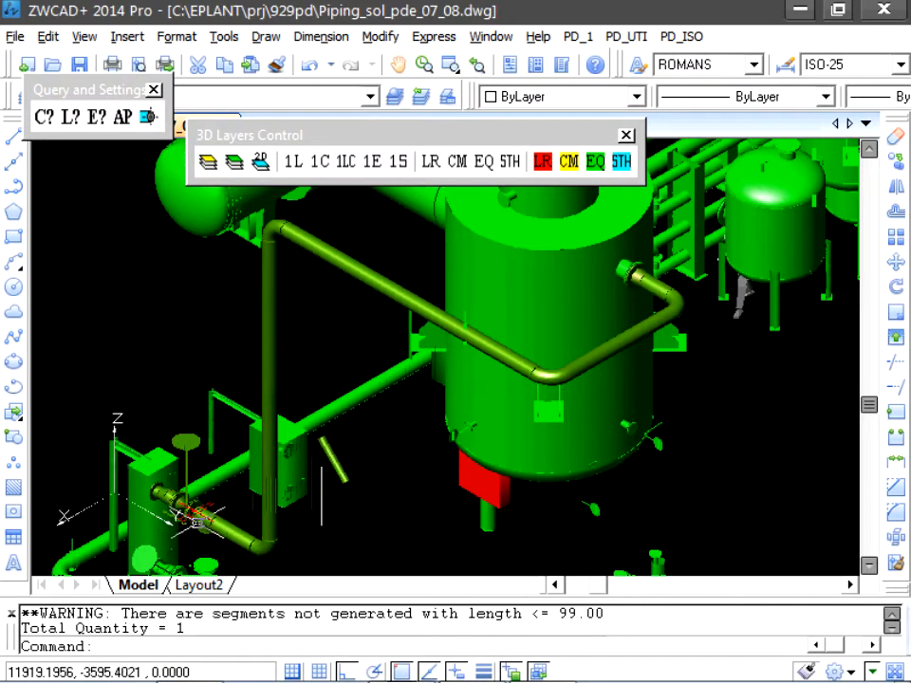
- Query the coordinates of the weld-end connection point on the flange after the valve, where the short segment has no pipe
scroll(193, 507, up, 4)
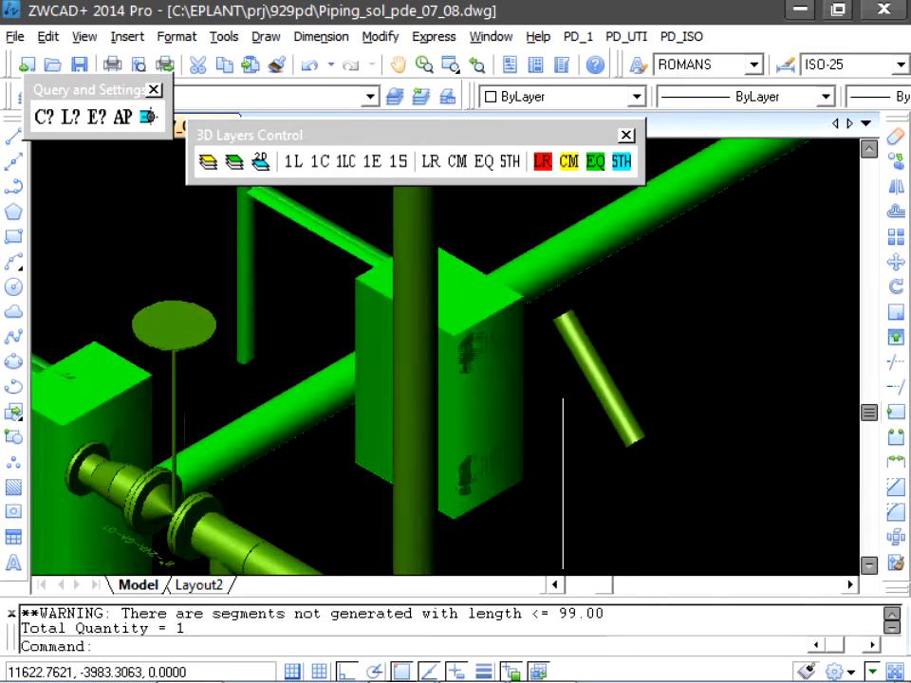
scroll(118, 423, up, 2)
middle_drag(118, 423, 415, 319)
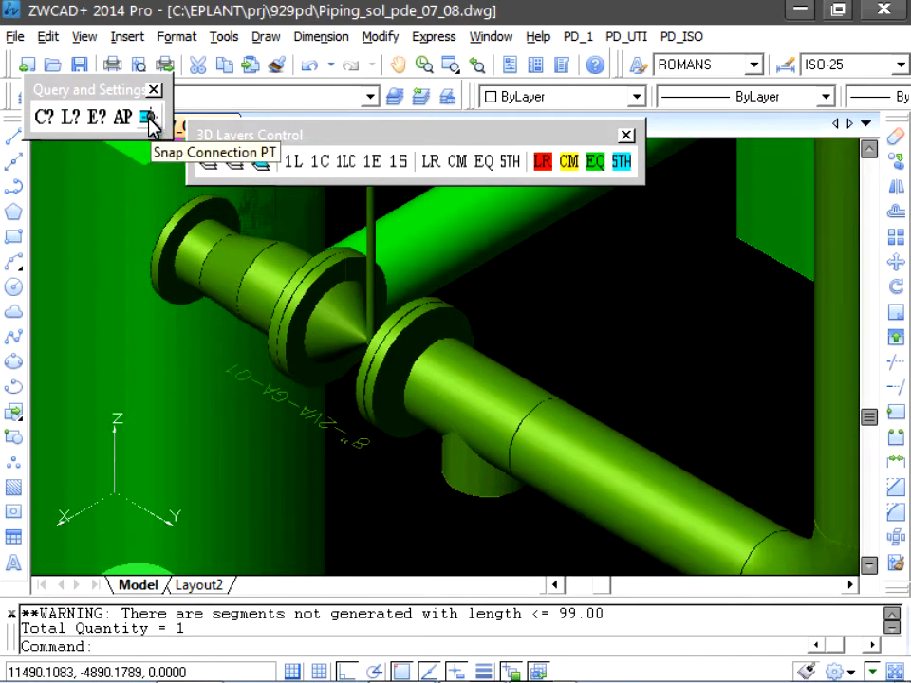
click(148, 118)
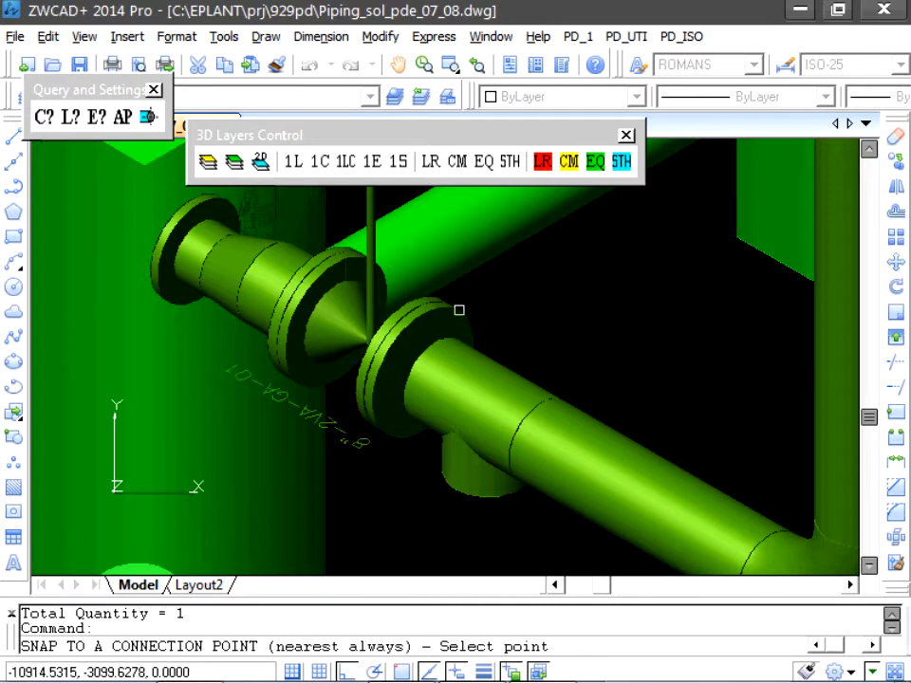
click(417, 369)
drag(474, 307, 494, 213)
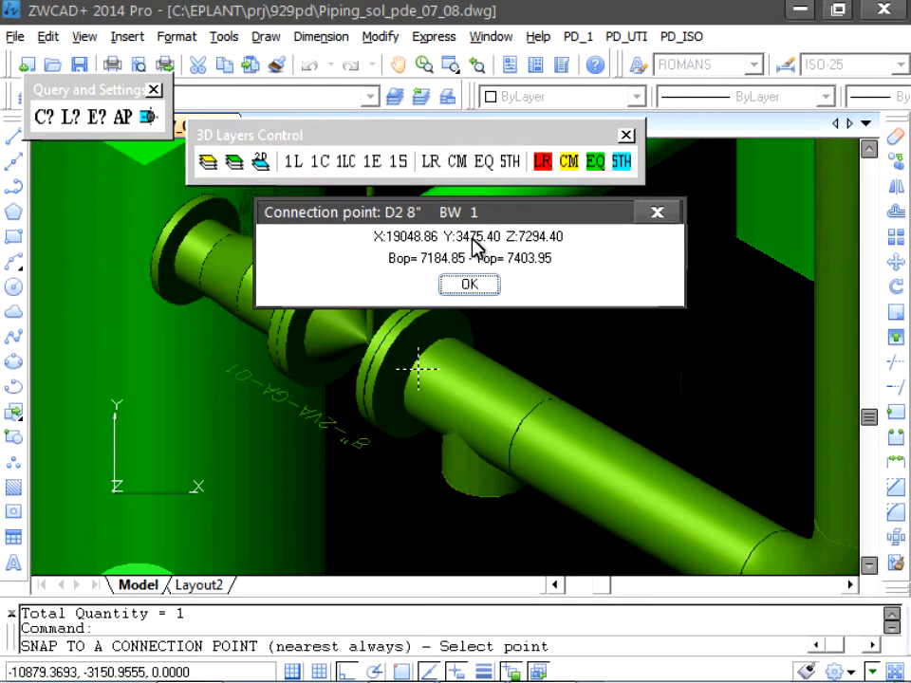
click(480, 284)
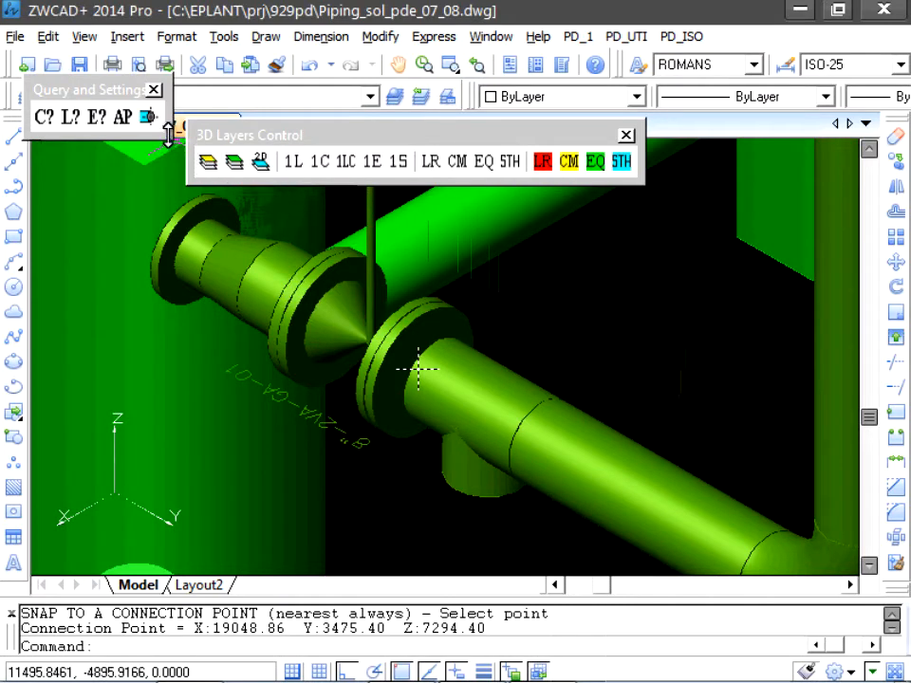
- Query the coordinates of the tee's connection point facing the flange, at the other end of the short gap
click(149, 117)
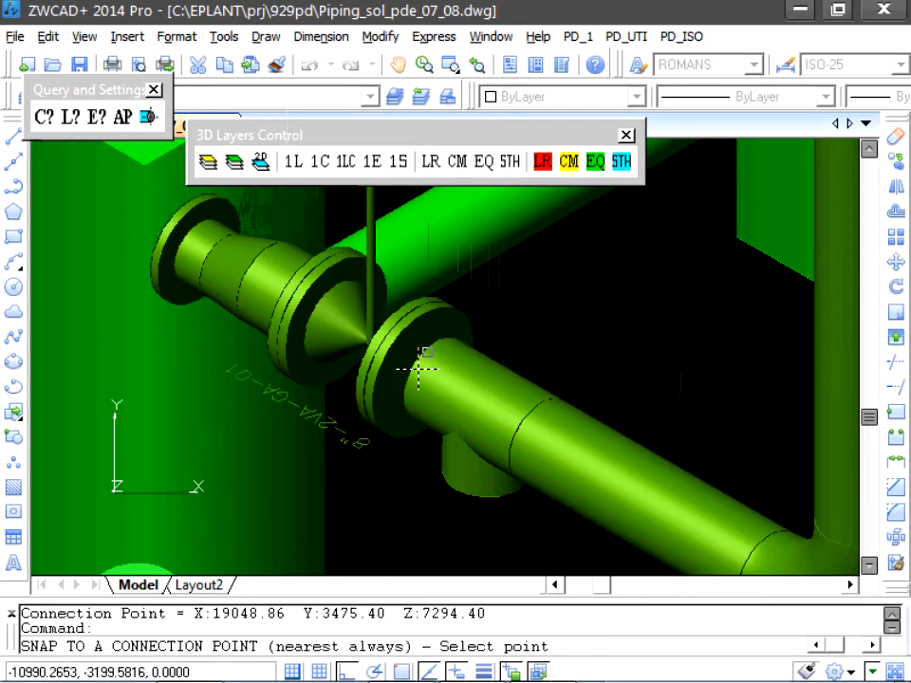
click(427, 371)
drag(409, 301, 528, 243)
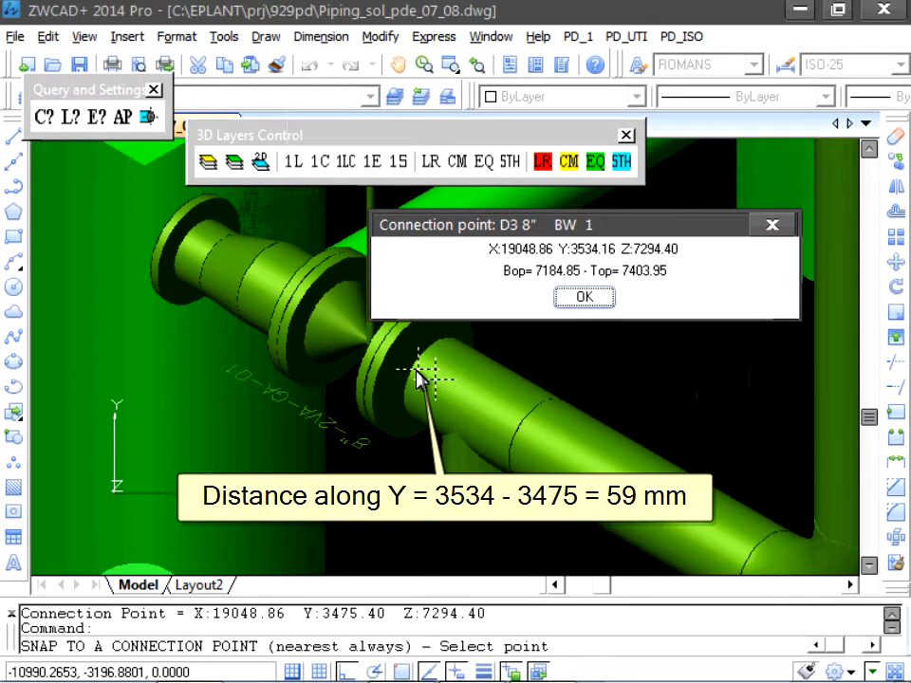
click(588, 300)
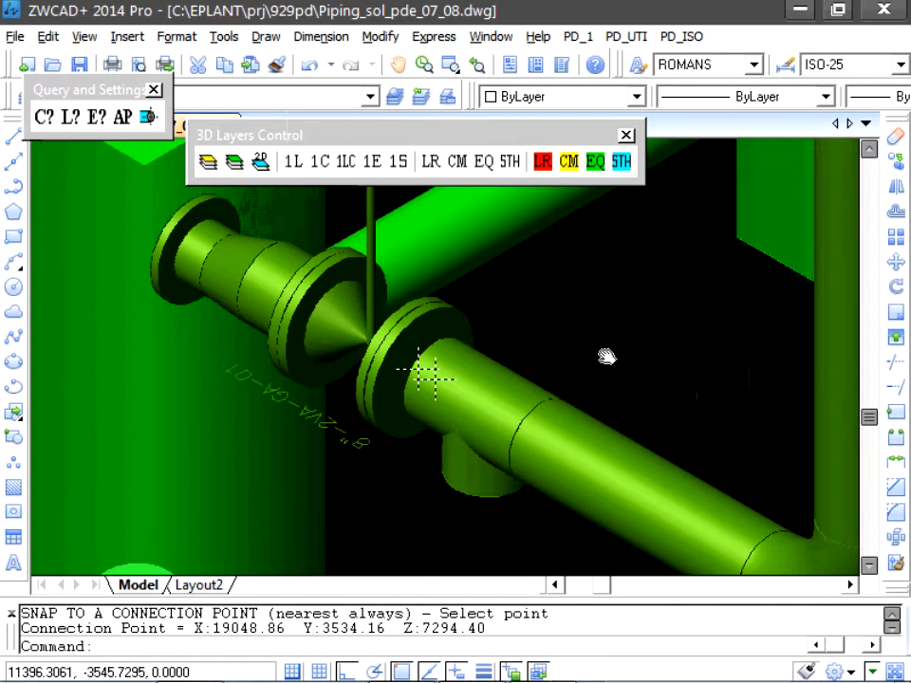
- Start a manual pipe with its first point on the flange's component connection at the short gap
middle_drag(606, 356, 583, 311)
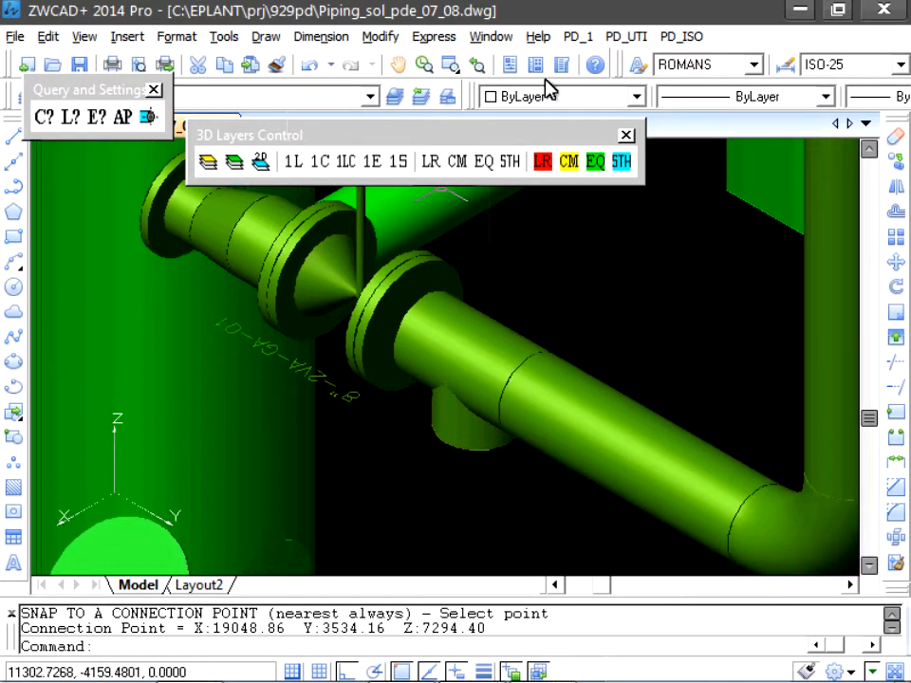
click(578, 36)
mouse_move(615, 174)
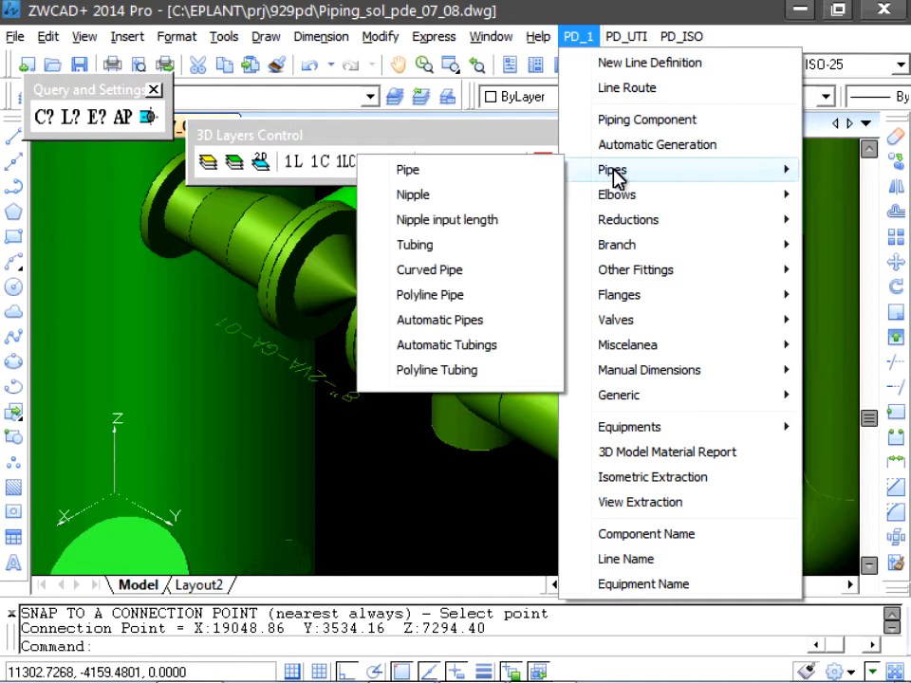
click(477, 167)
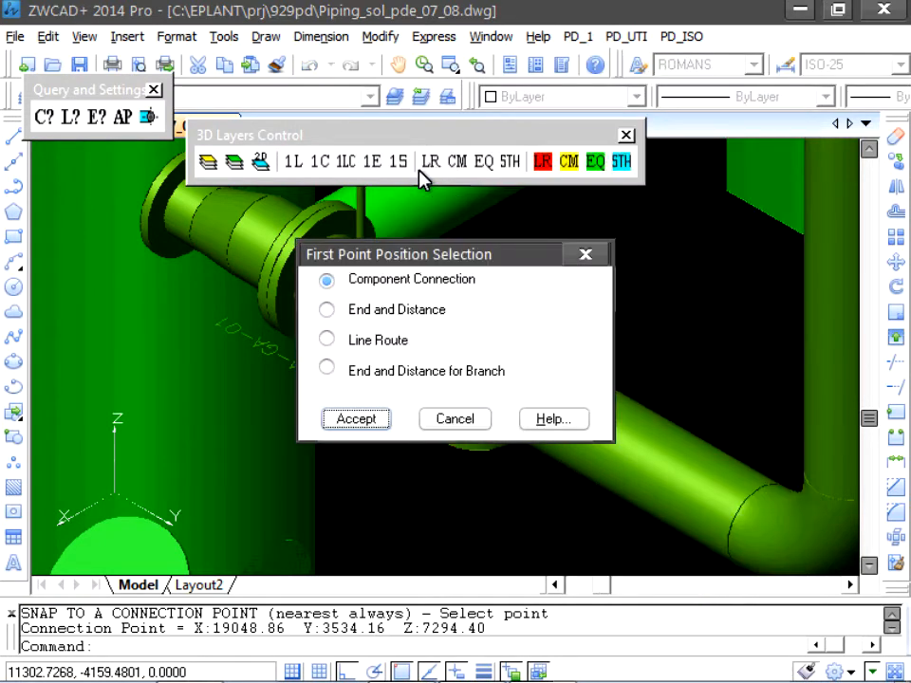
click(356, 420)
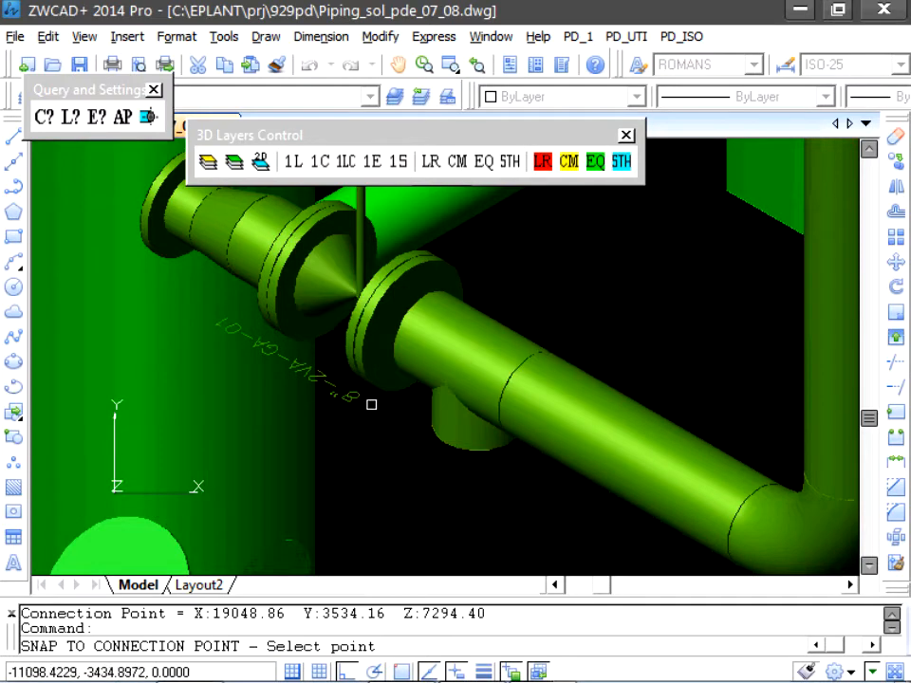
click(408, 323)
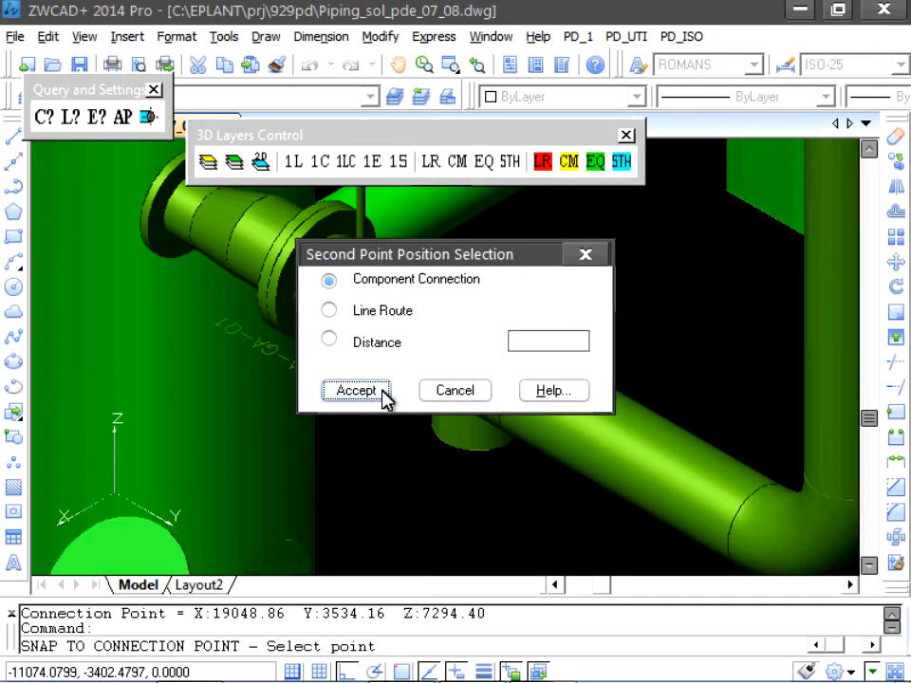
- Finish the short pipe at the tee's facing component connection, accepting a length below the 99.00 minimum
drag(390, 260, 468, 72)
click(436, 198)
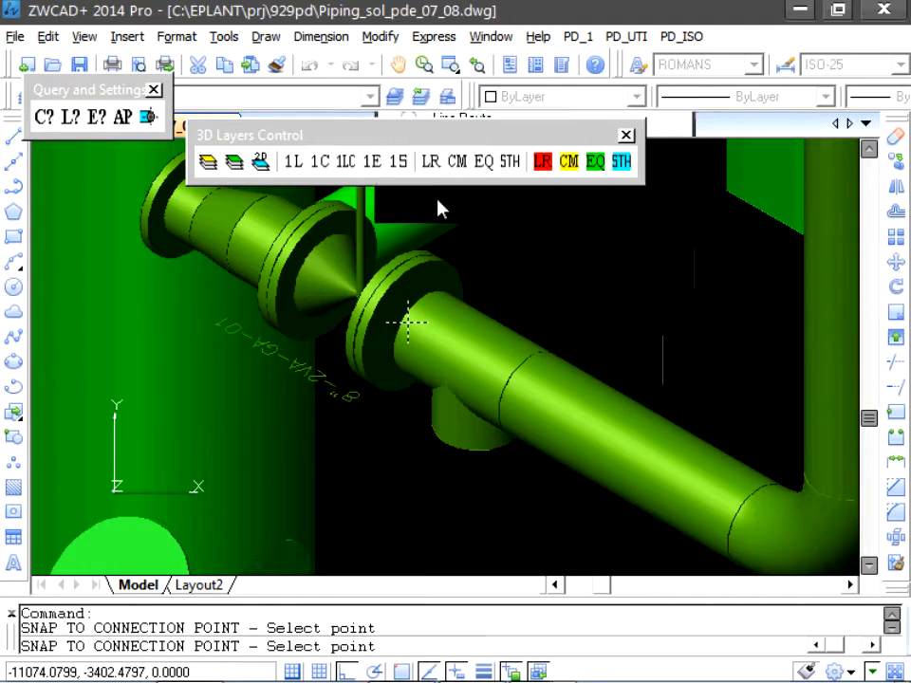
click(408, 322)
drag(429, 311, 533, 91)
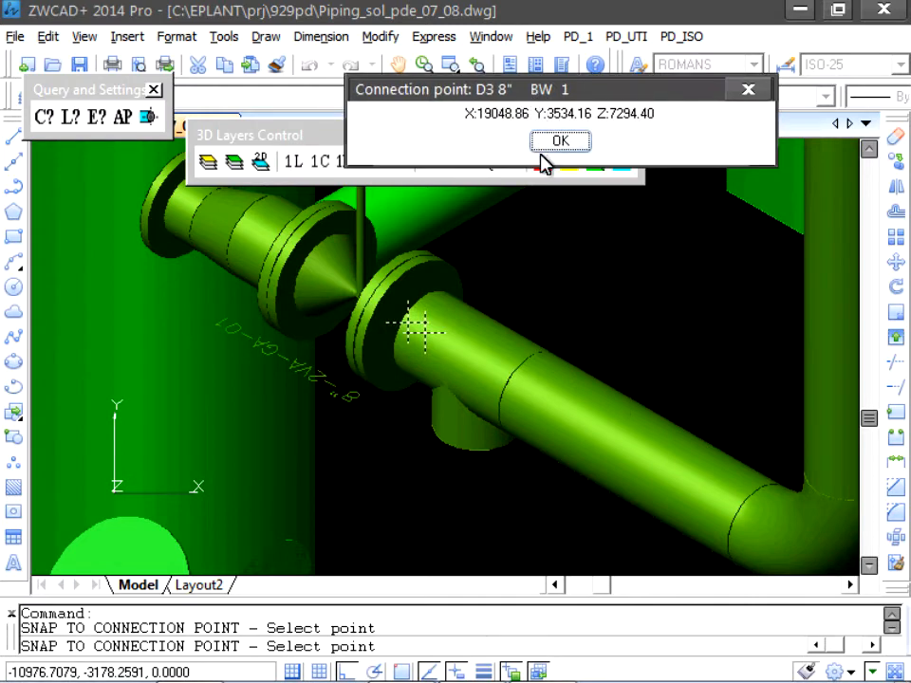
click(559, 142)
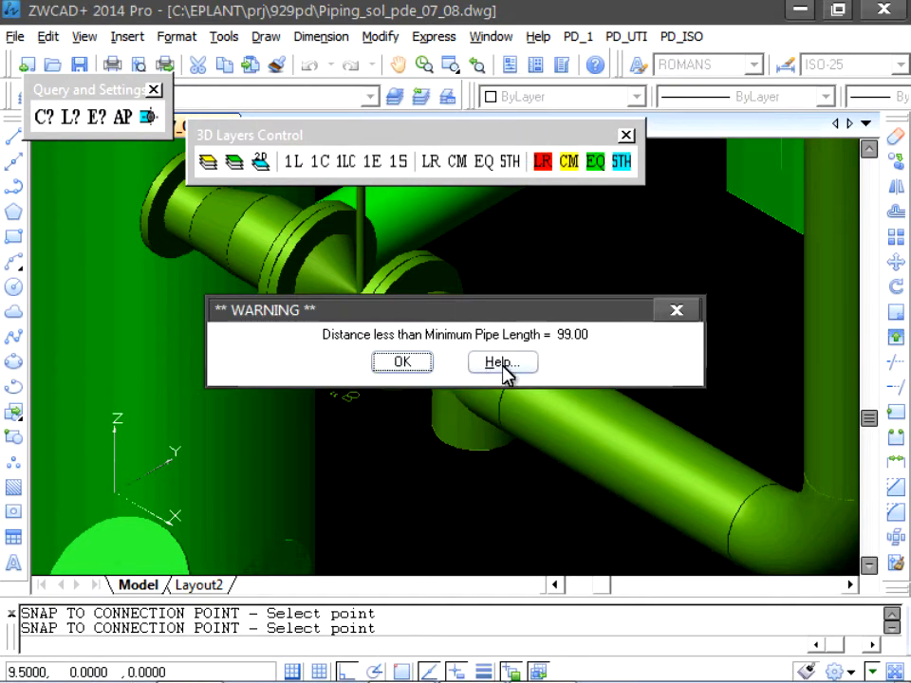
click(408, 364)
drag(422, 316, 489, 134)
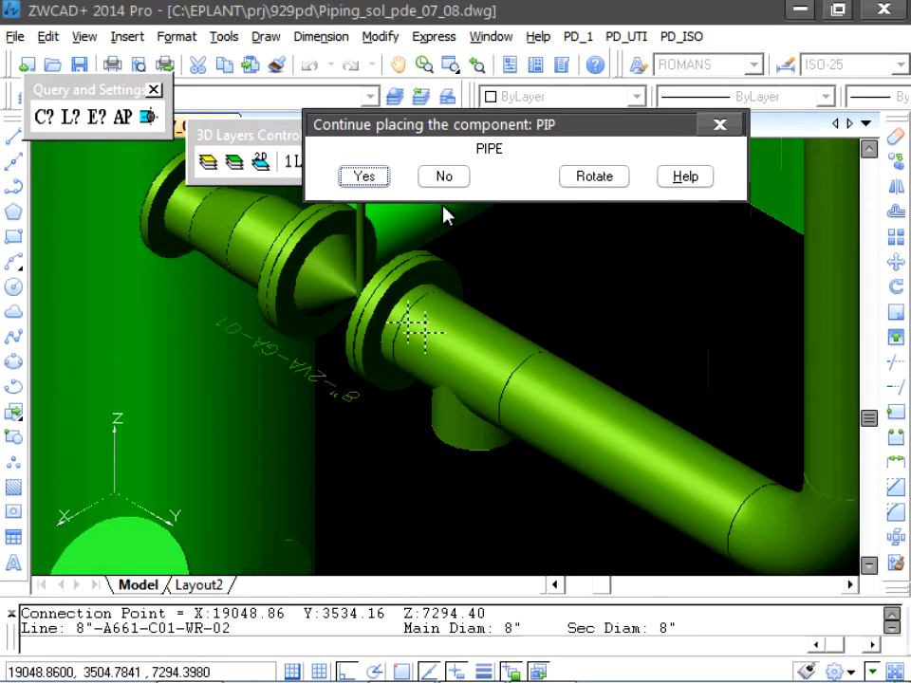
- Place a pipe between component connections, from the tee's downward branch to the flange below it, and stop placing pipes
click(364, 177)
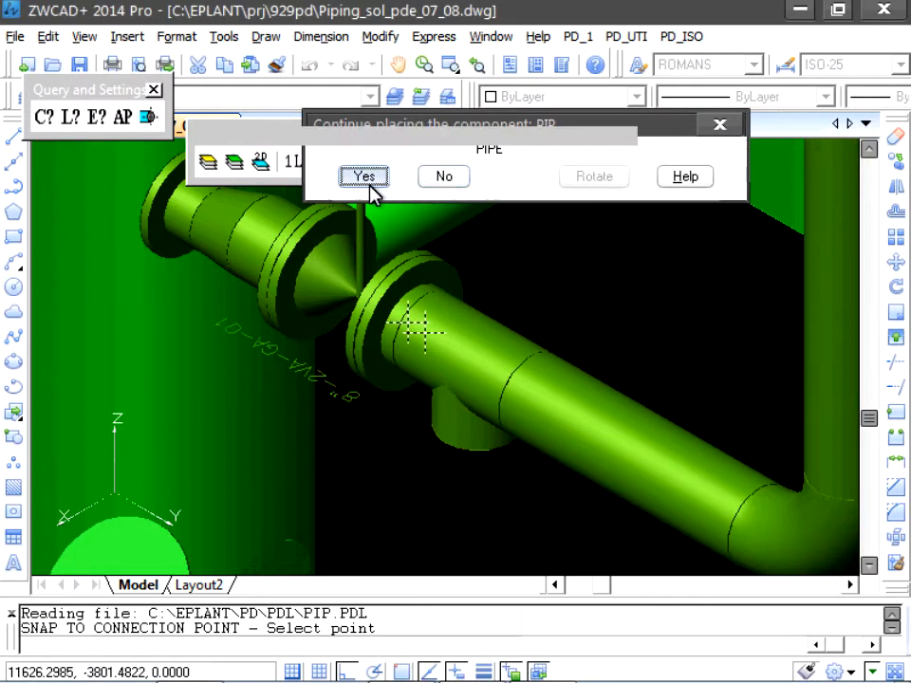
click(448, 228)
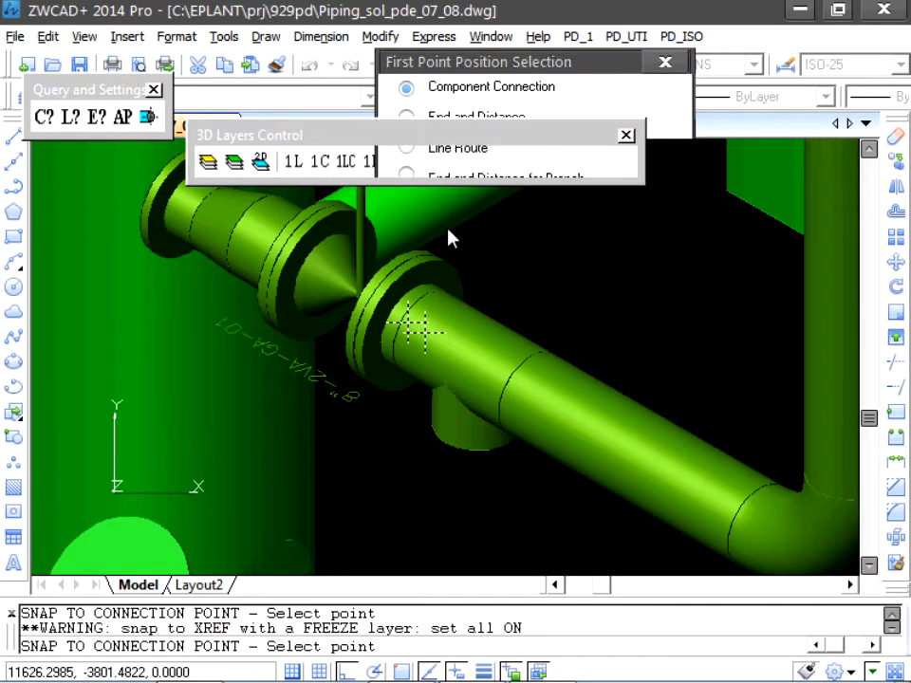
middle_drag(541, 340, 539, 253)
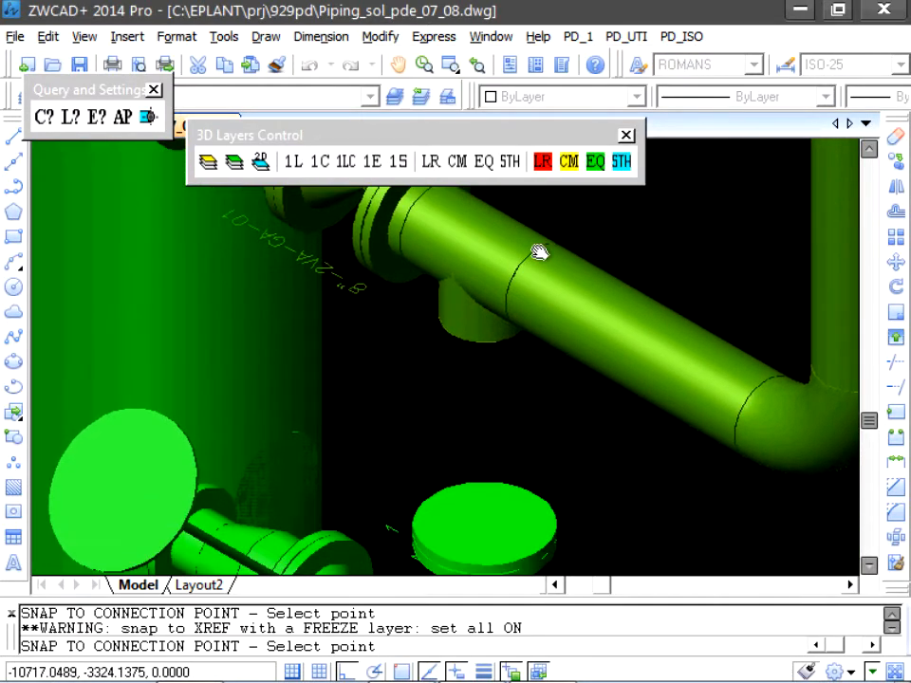
click(472, 343)
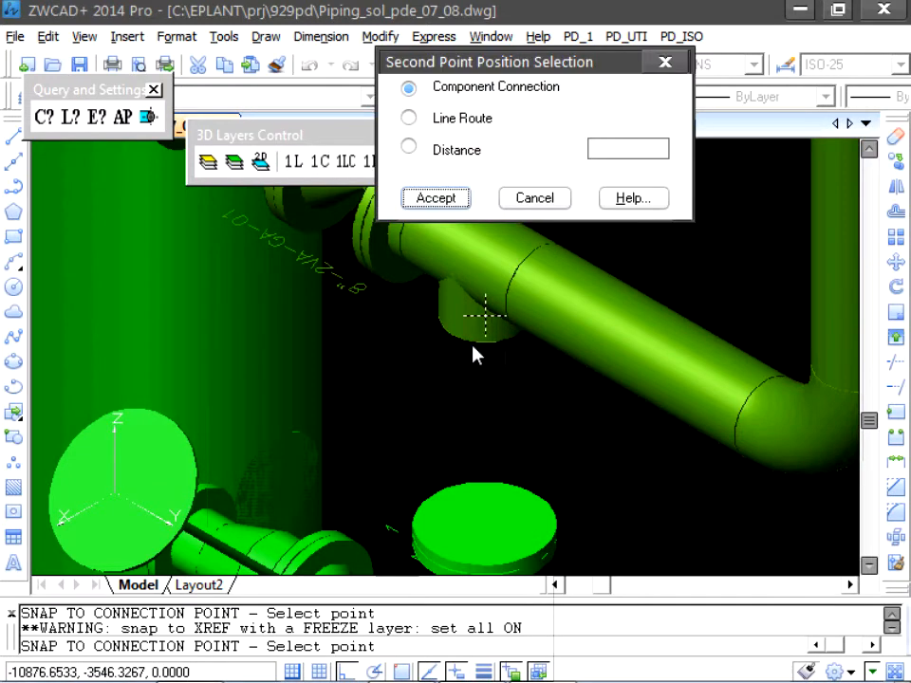
click(432, 197)
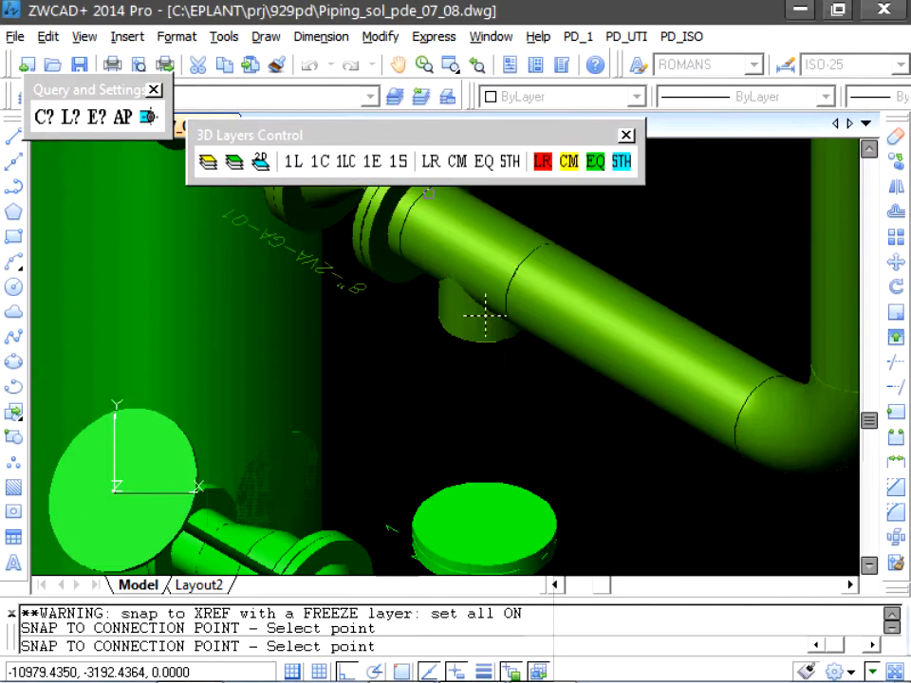
click(451, 495)
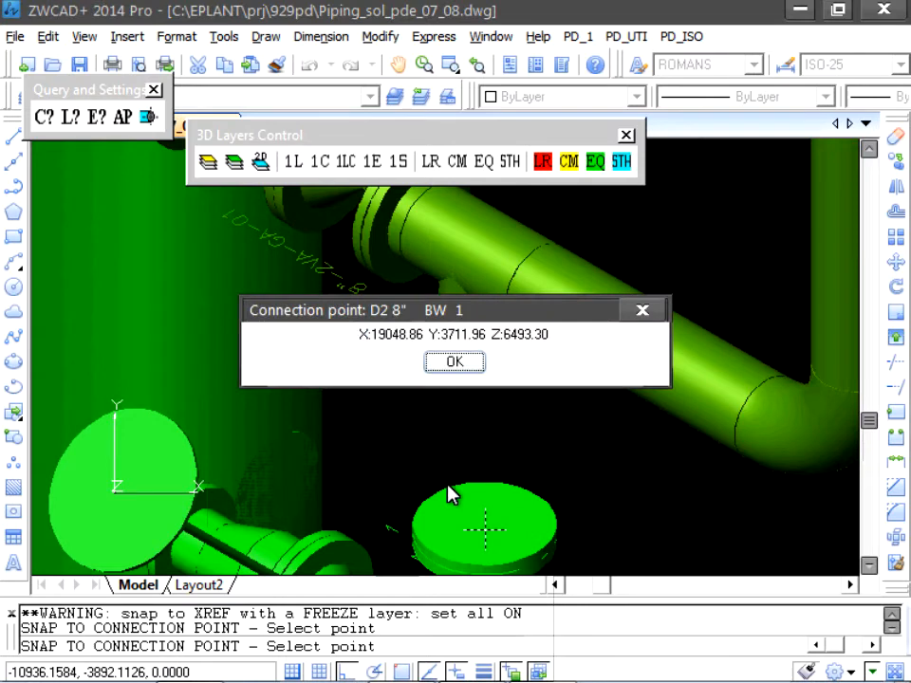
click(455, 363)
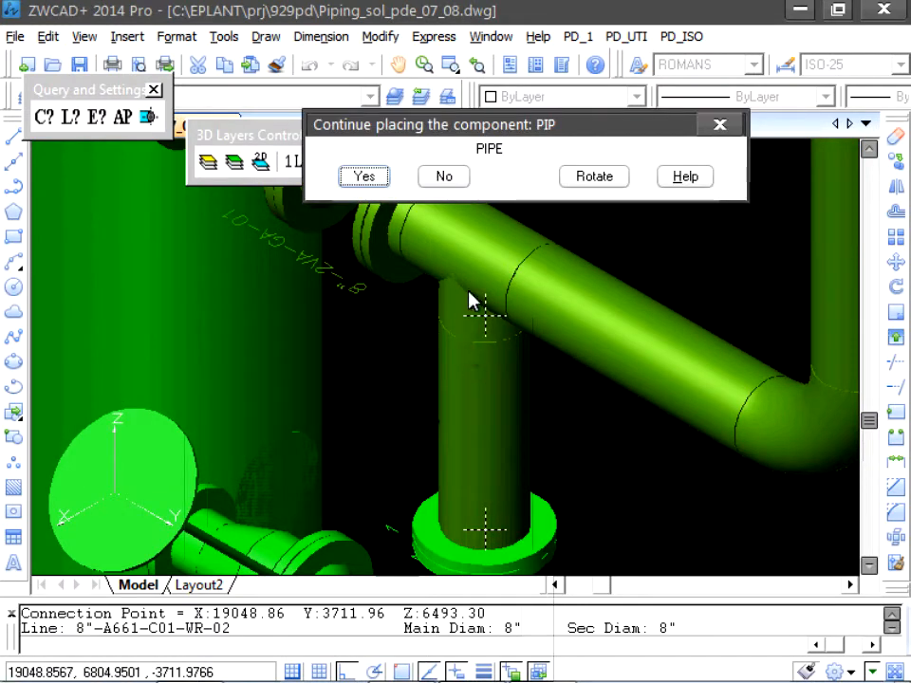
click(444, 178)
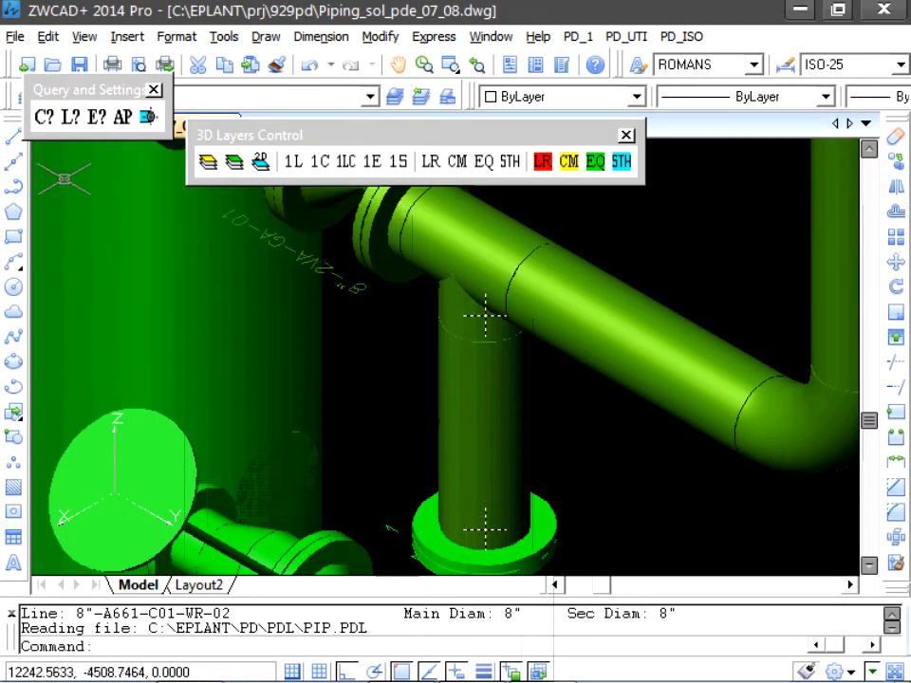
- Query the line characteristics of the new vertical pipe that starts at the tee's branch
click(71, 119)
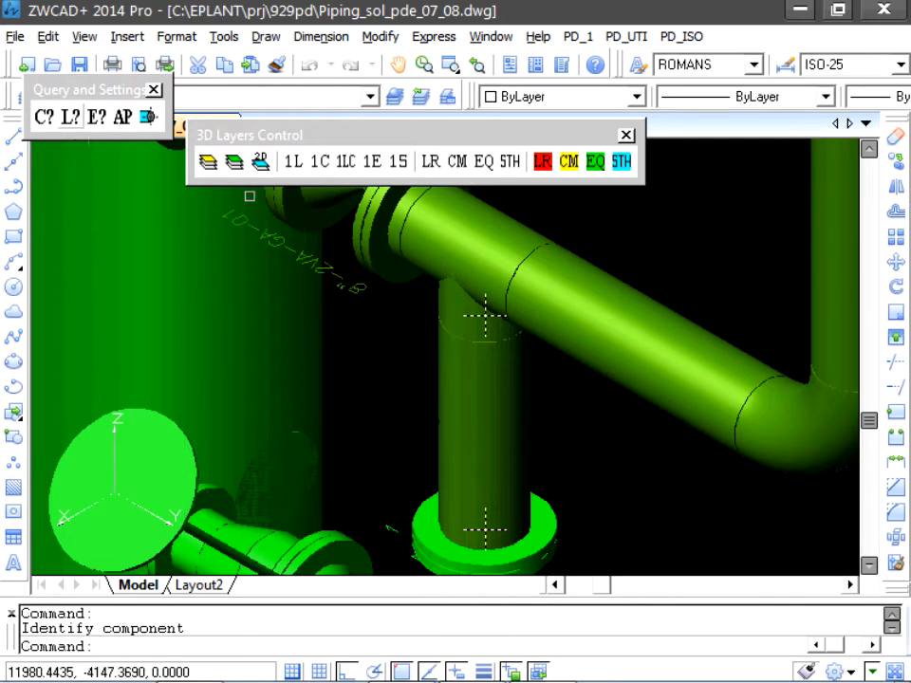
click(517, 358)
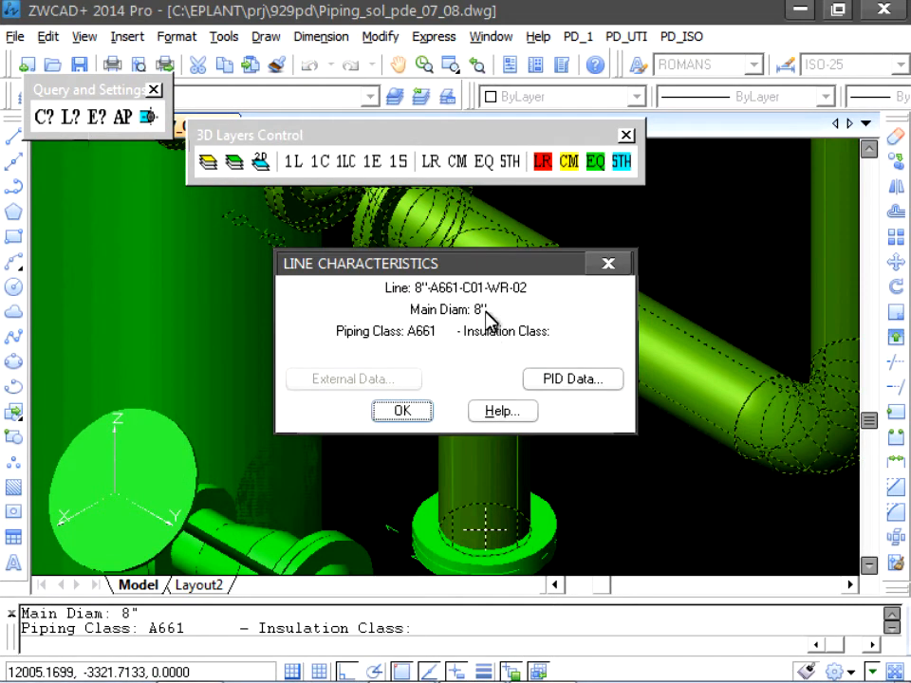
drag(486, 270, 723, 280)
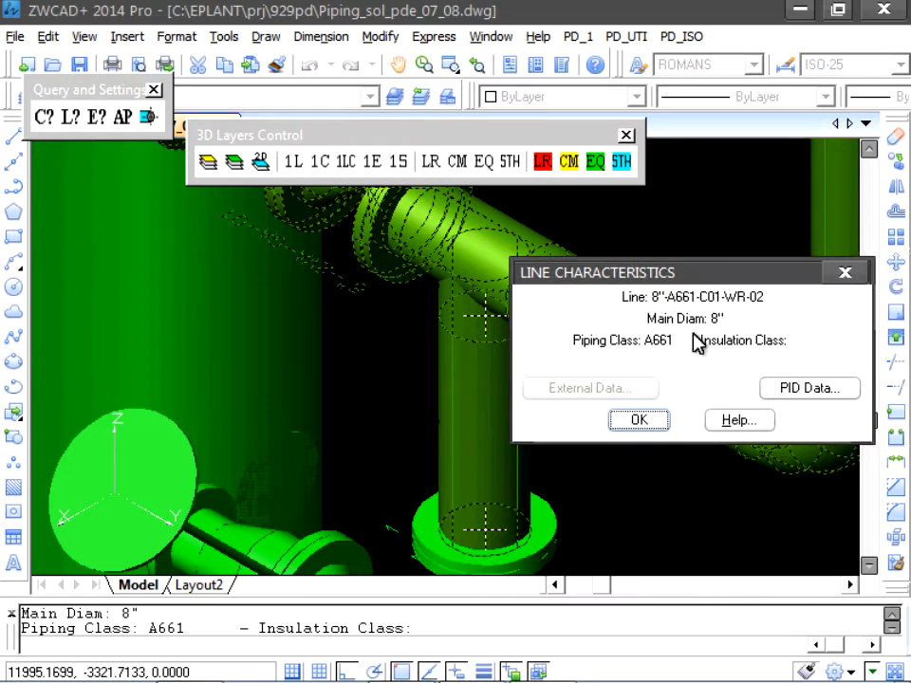
click(639, 420)
- Erase the vertical pipe between the tee's branch and the lower flange
text(e)
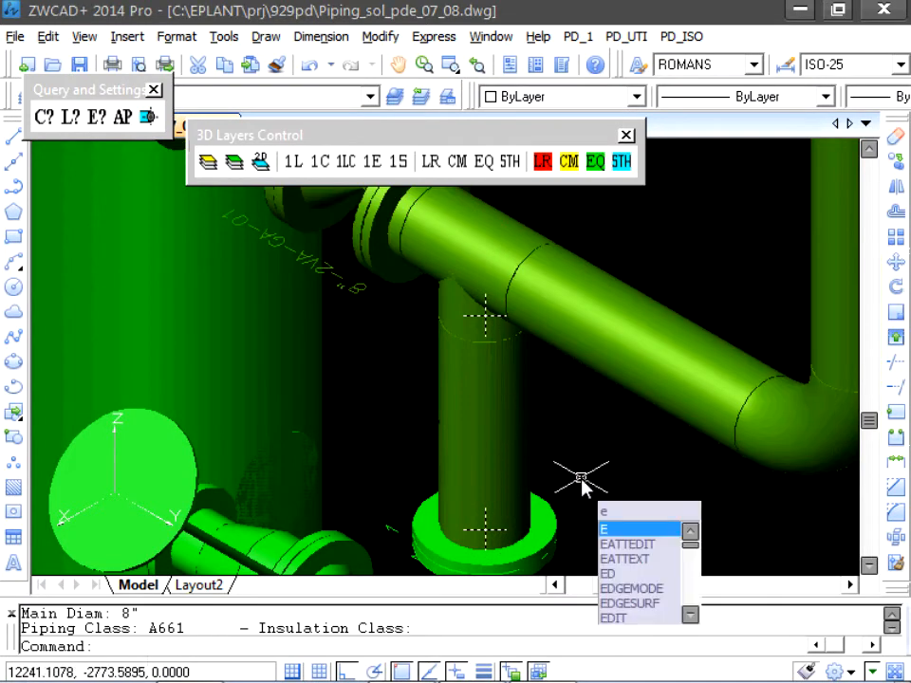
key(Return)
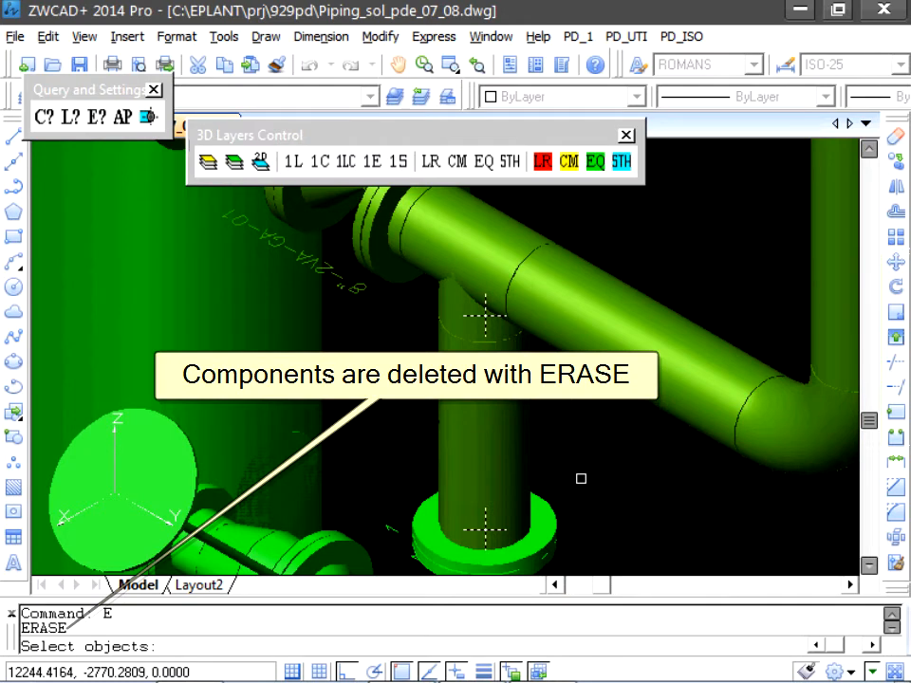
drag(544, 421, 509, 409)
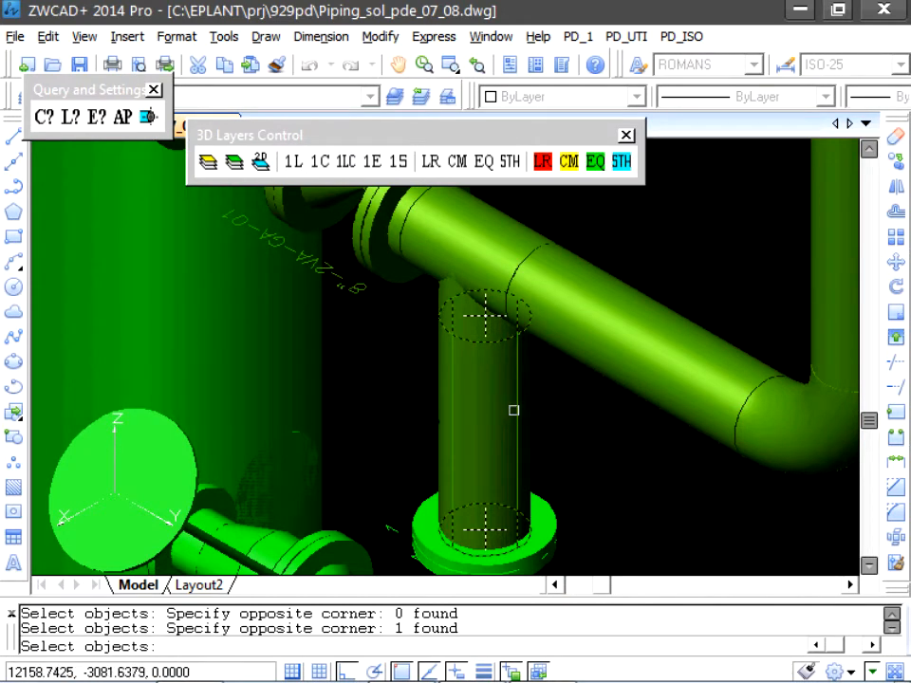
key(Return)
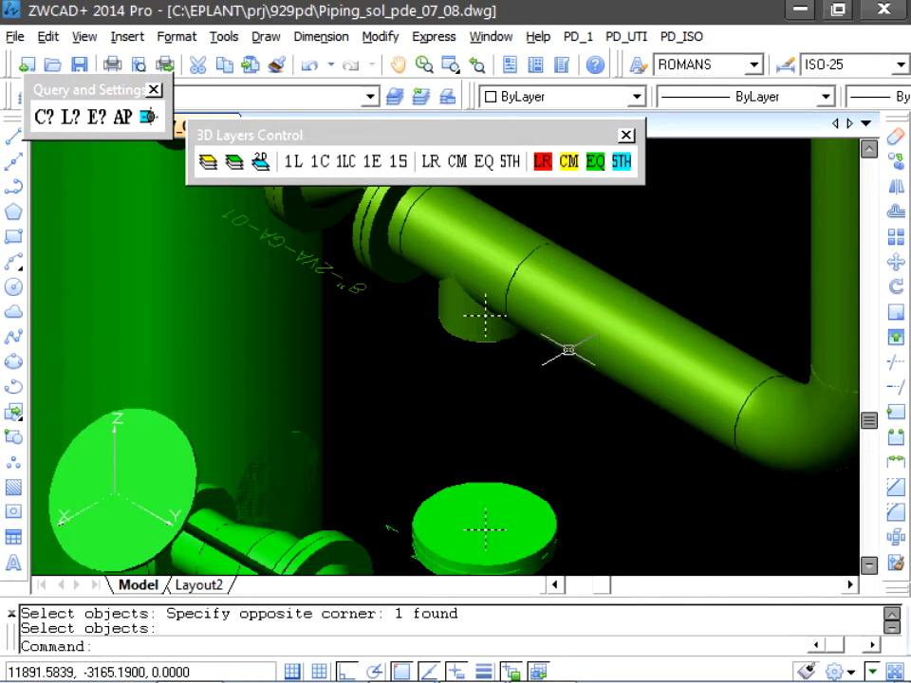
- Place a pipe between component connections, starting at the lower flange and ending at the tee's downward branch, without continuing placement
click(576, 44)
mouse_move(630, 172)
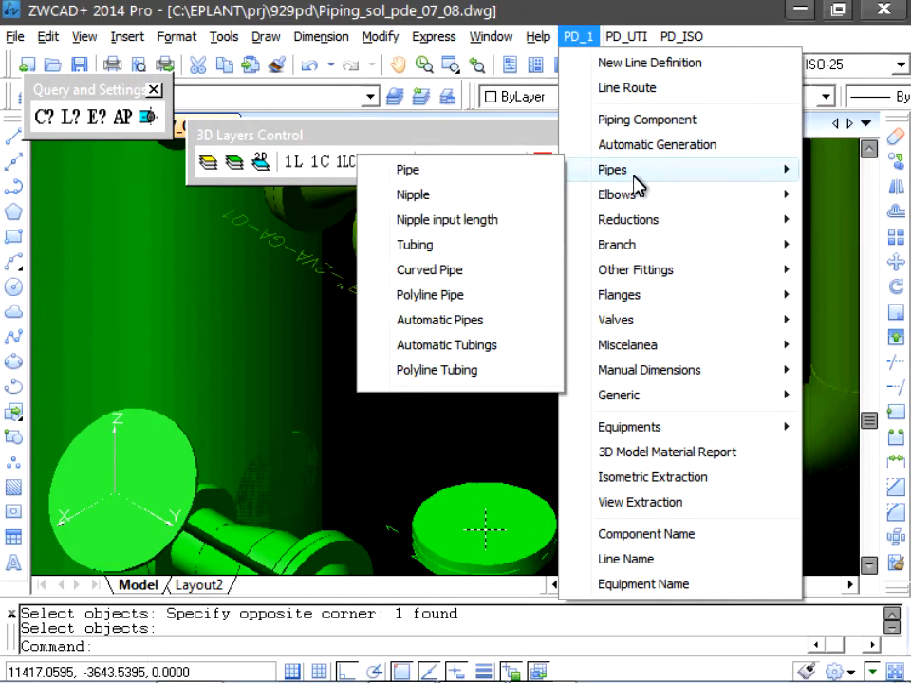
click(413, 169)
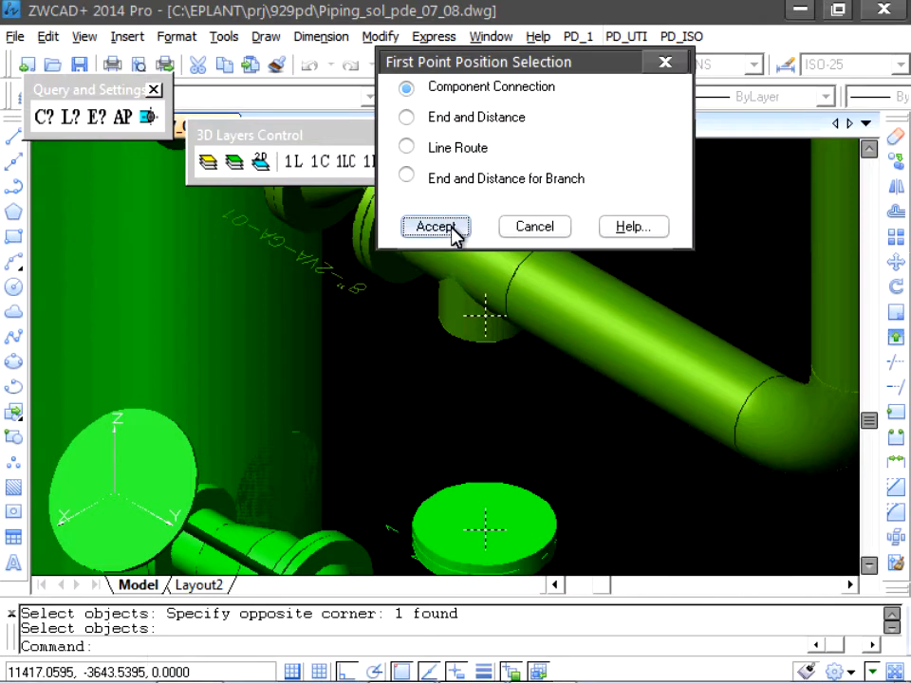
click(435, 227)
click(485, 529)
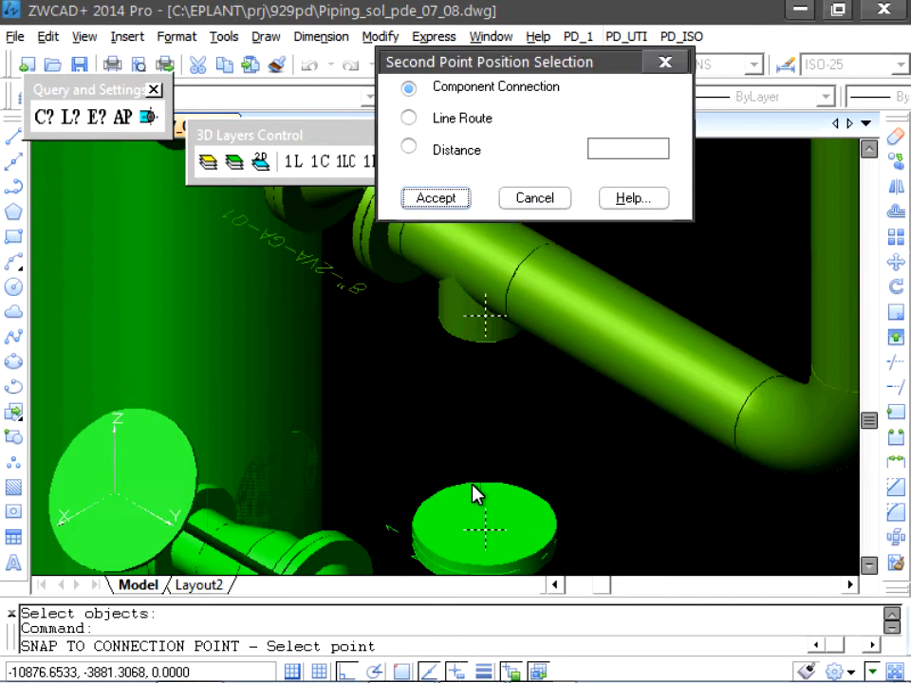
click(434, 199)
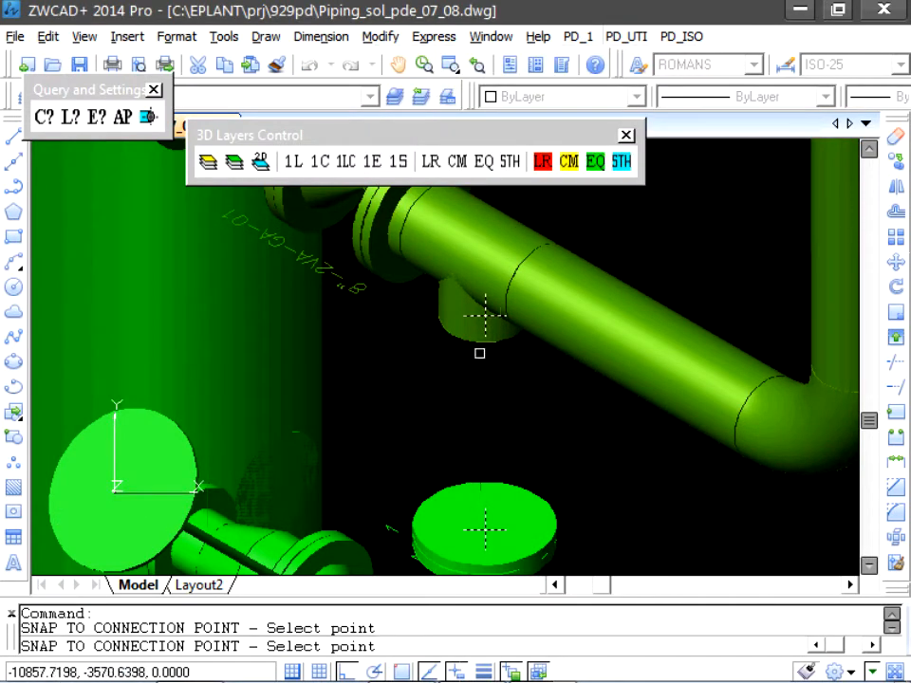
click(485, 316)
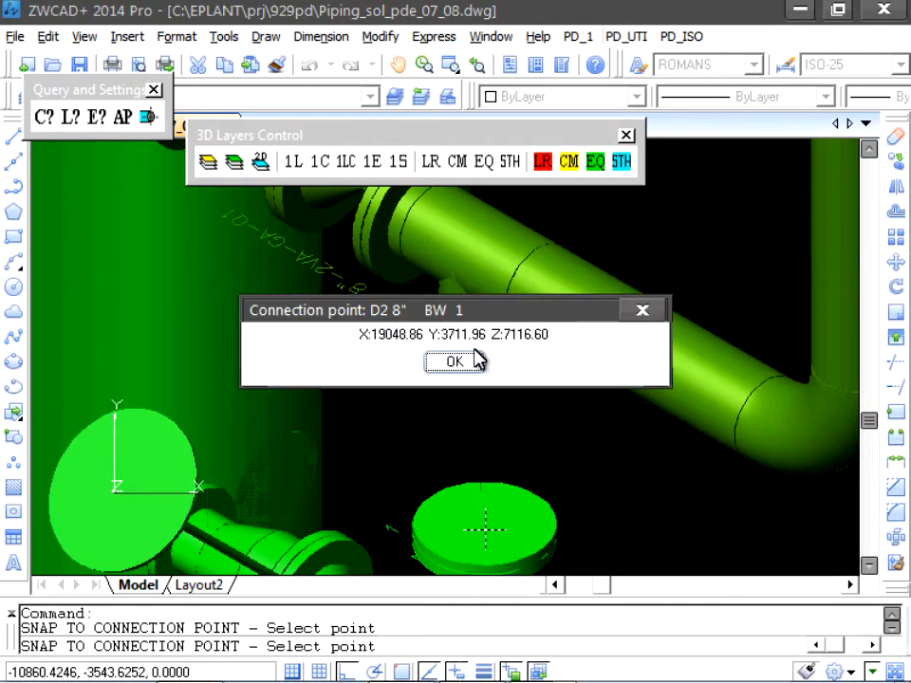
click(456, 361)
click(442, 178)
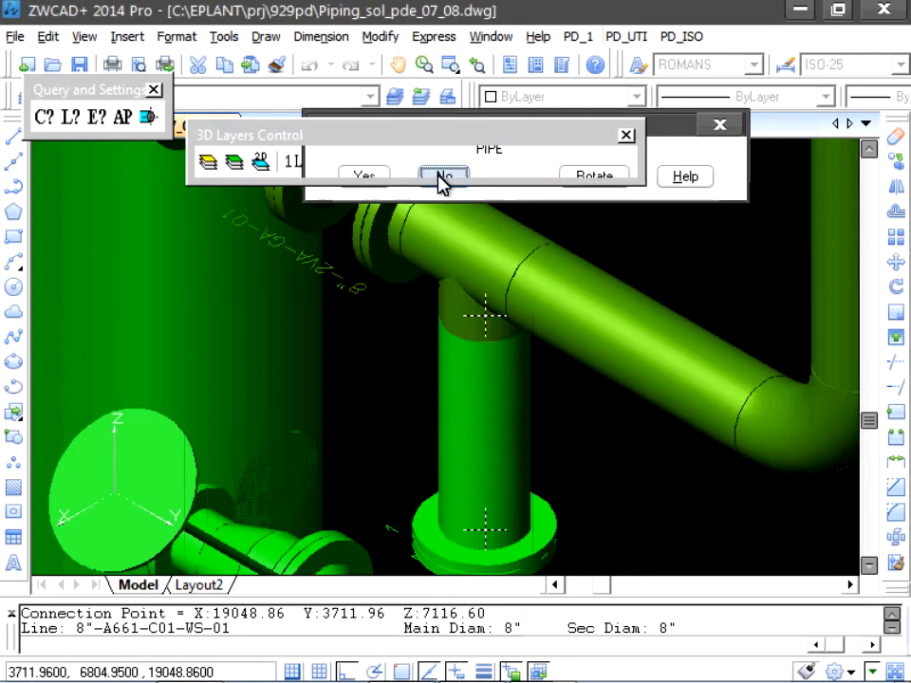
- Query the line characteristics of the redrawn vertical pipe that starts at the lower flange
click(68, 121)
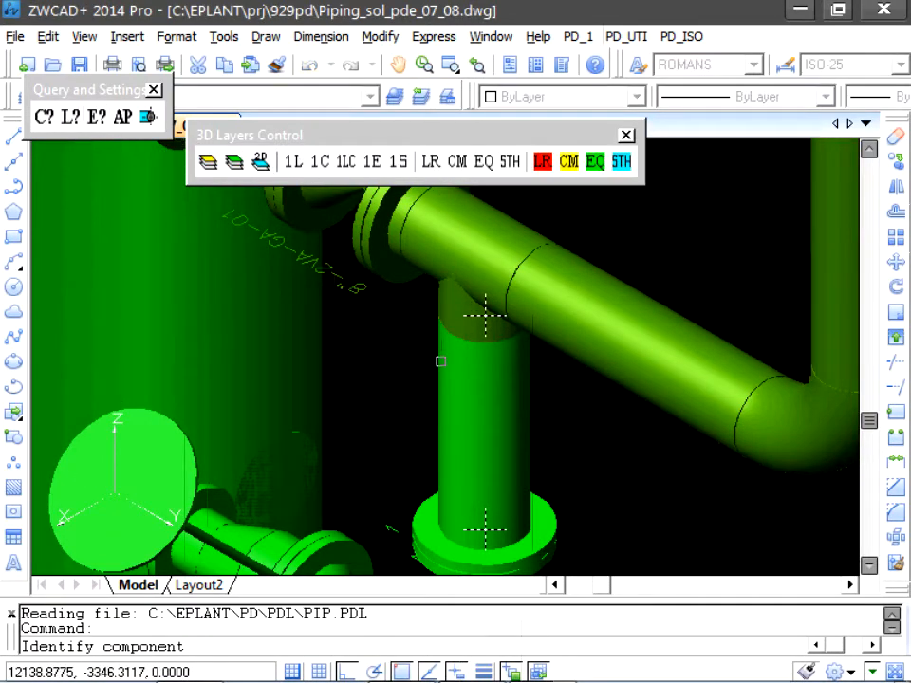
click(452, 512)
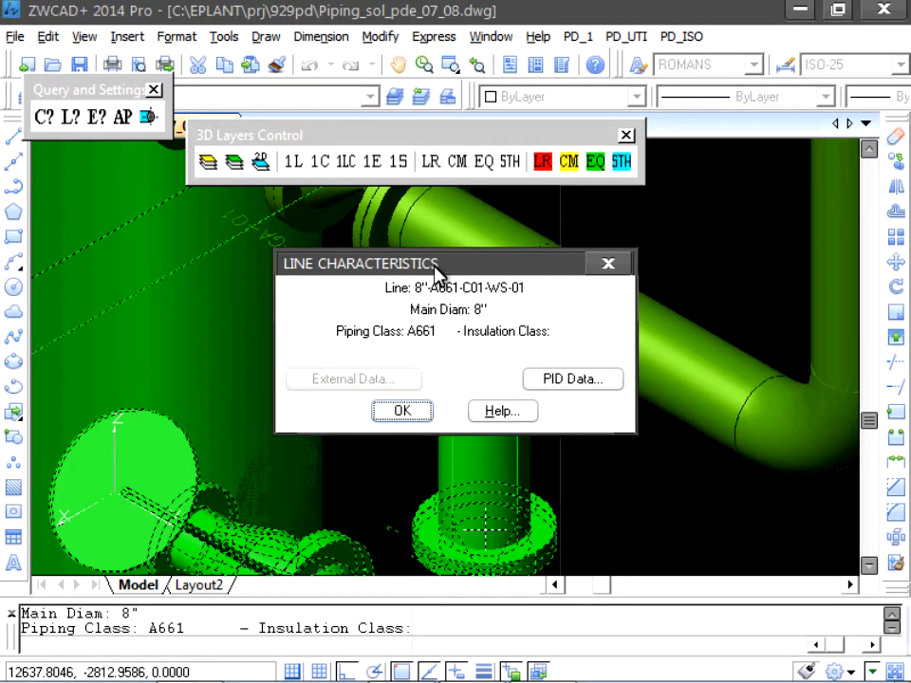
drag(434, 268, 760, 218)
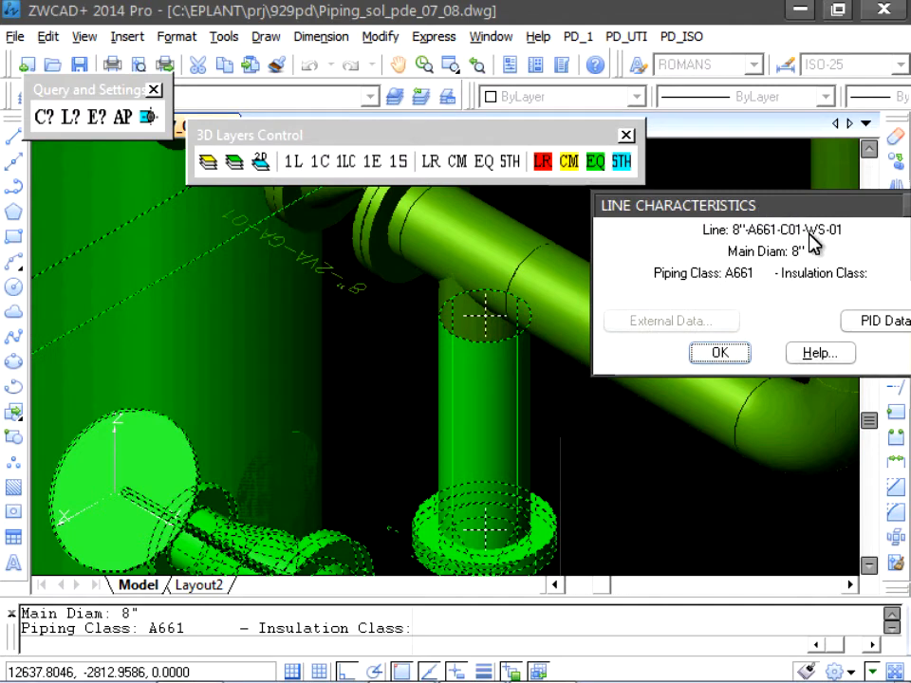
click(744, 359)
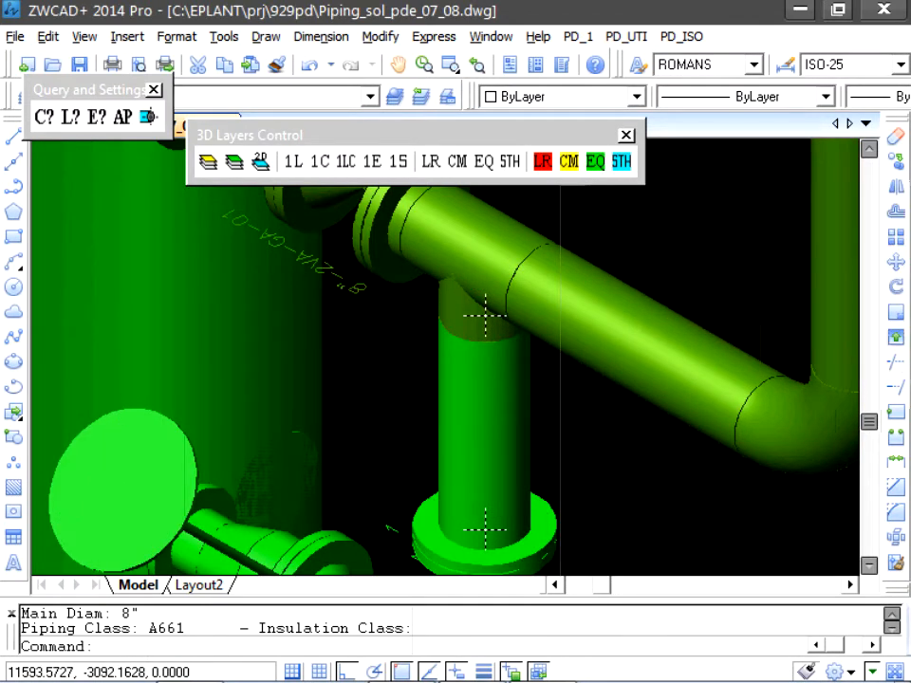
- Start a manual pipe with End and Distance for Branch, referencing the elbow at the foot of the vertical pipe
scroll(664, 312, down, 2)
middle_drag(687, 301, 378, 423)
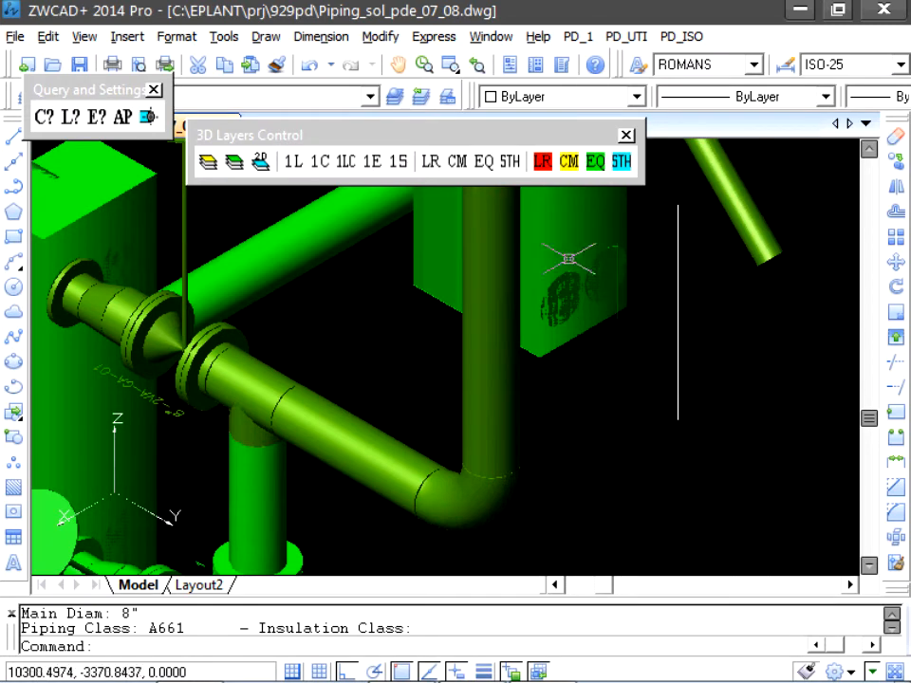
click(577, 36)
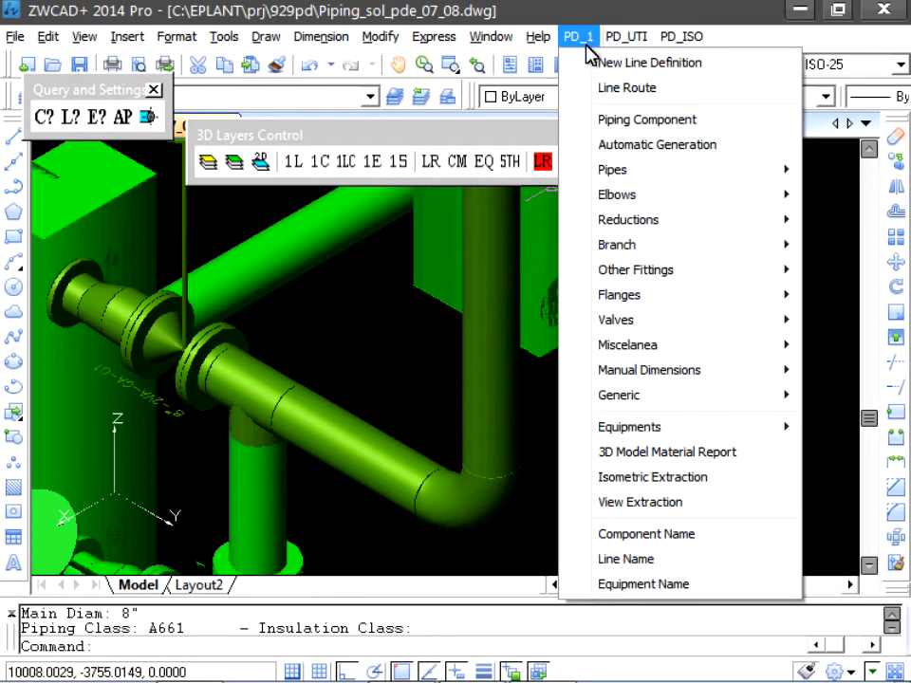
mouse_move(630, 171)
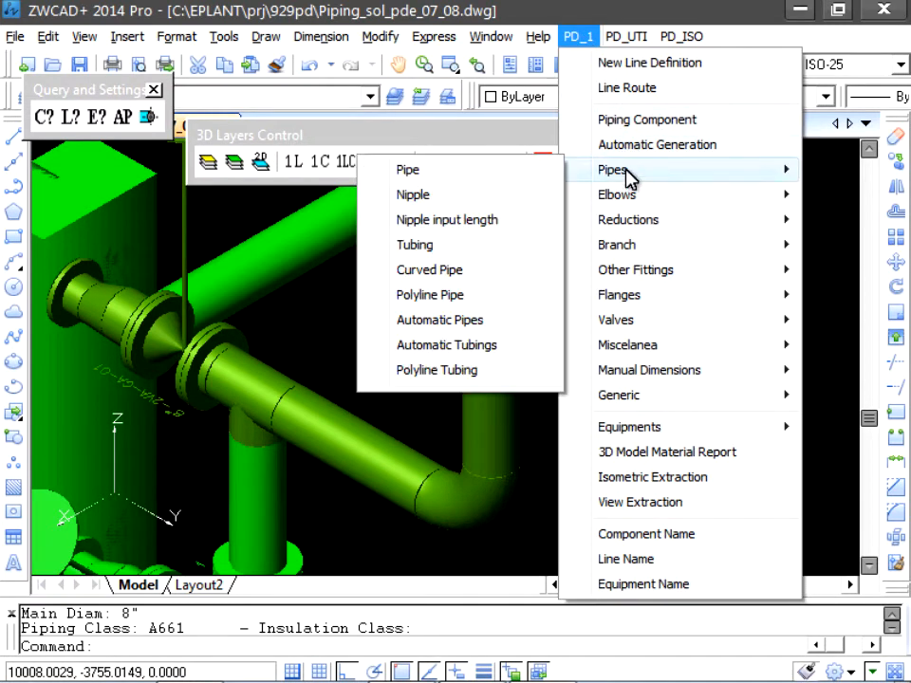
click(459, 173)
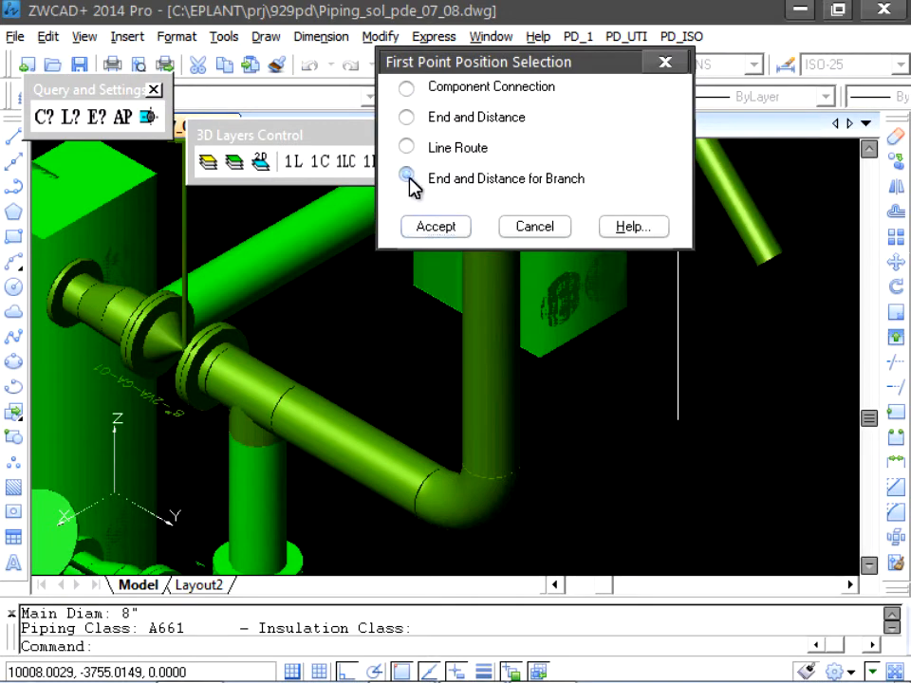
click(408, 178)
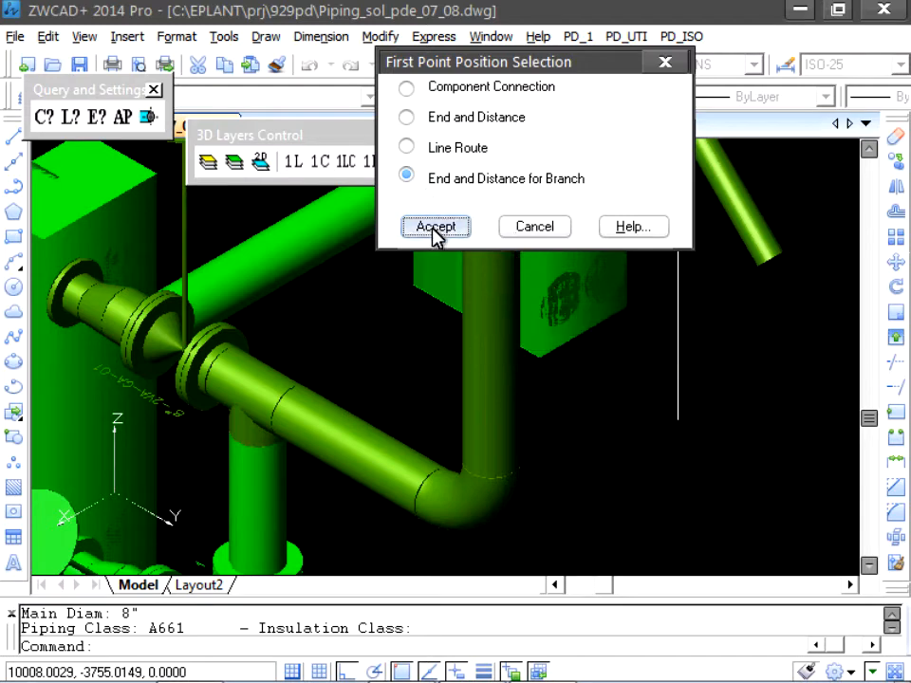
click(435, 228)
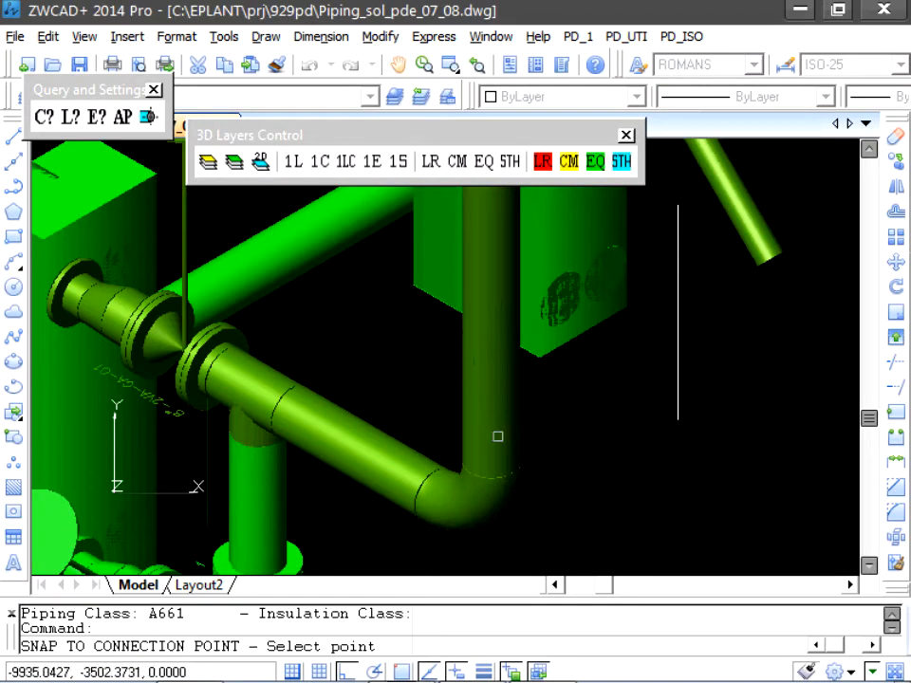
click(491, 527)
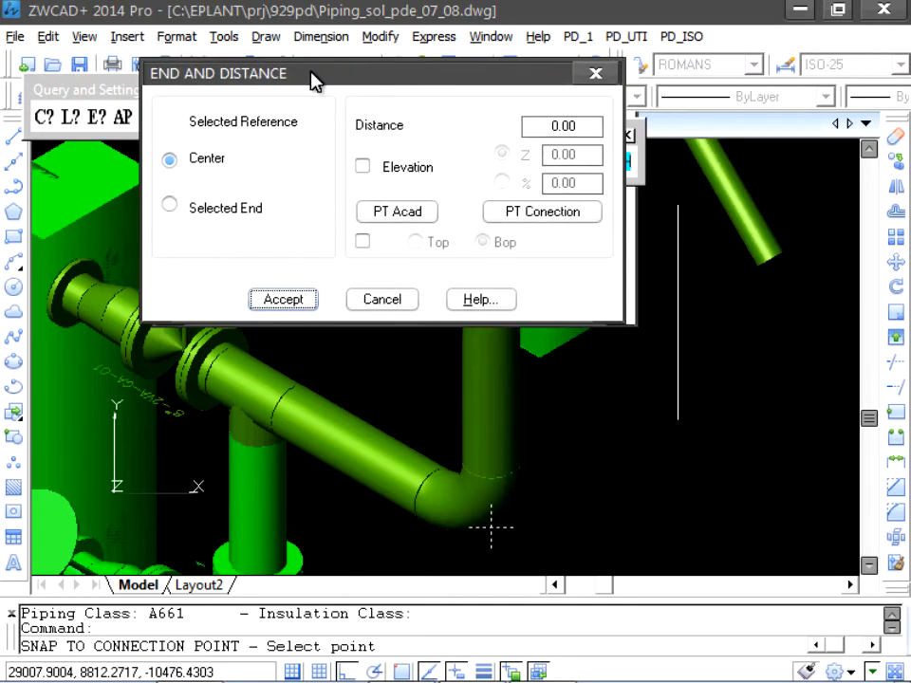
- Set the branch 1000.00 from the elbow's center, taking the distance from the lower endpoint of the white vertical line
drag(315, 81, 266, 62)
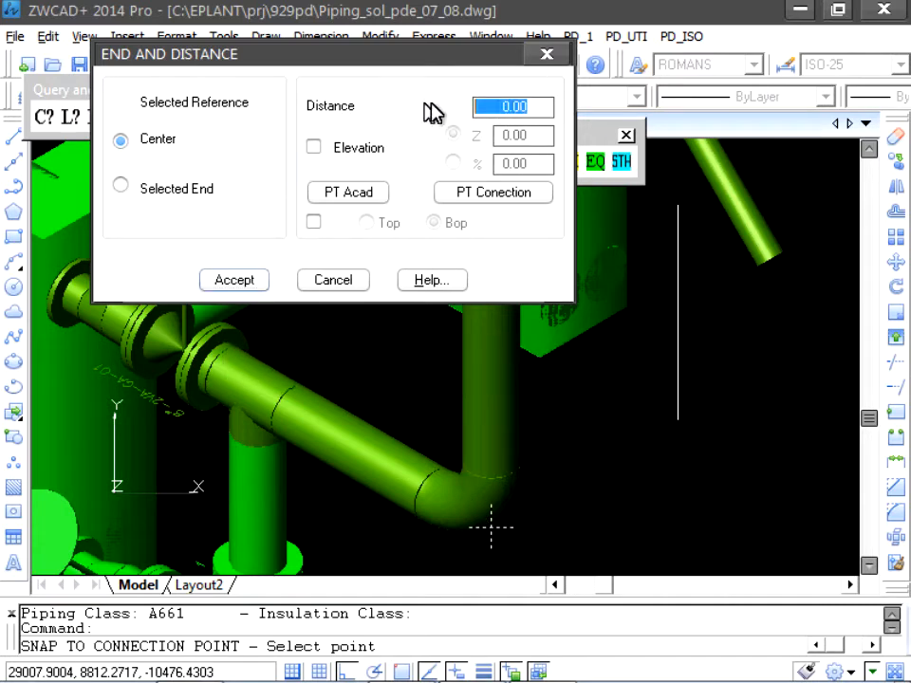
key(Tab)
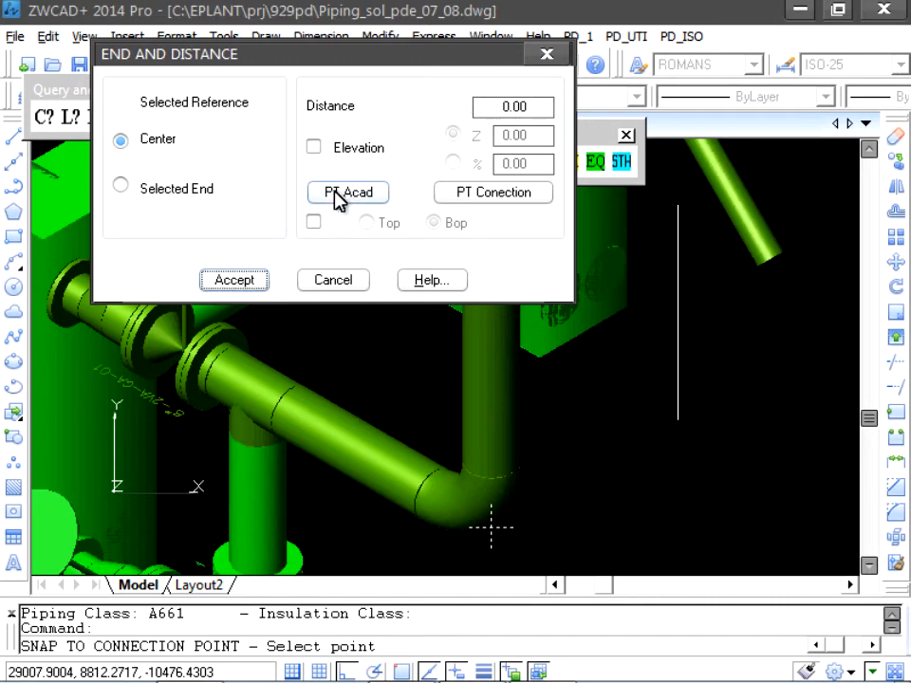
click(341, 193)
text(end)
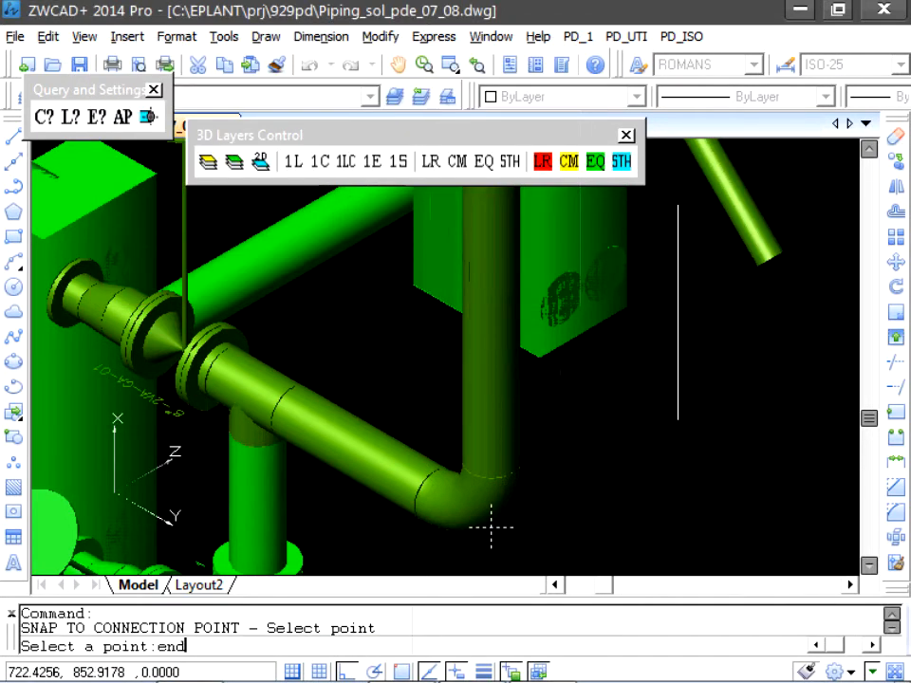
key(Return)
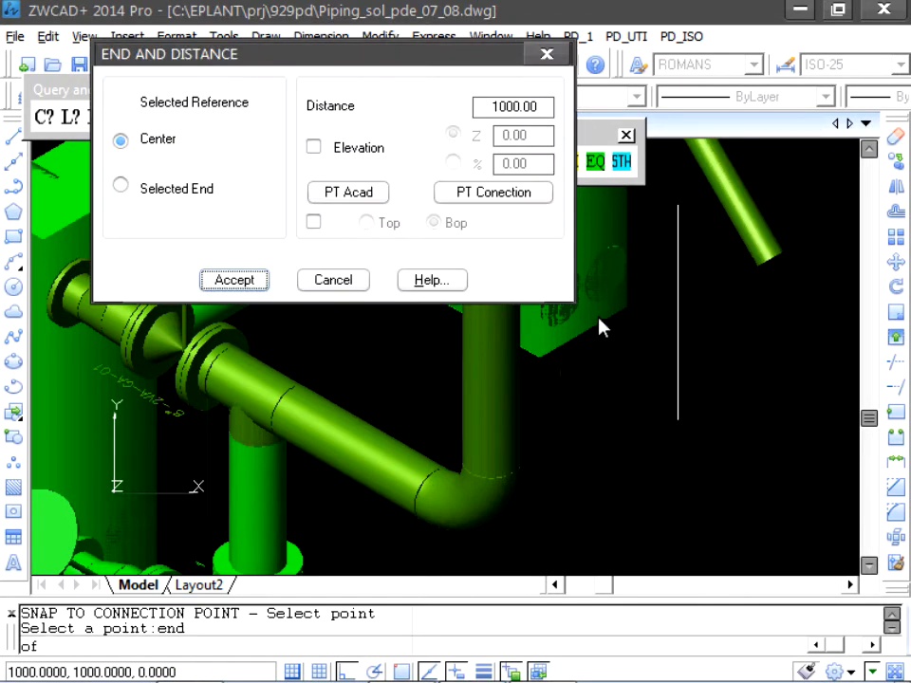
drag(398, 62, 341, 29)
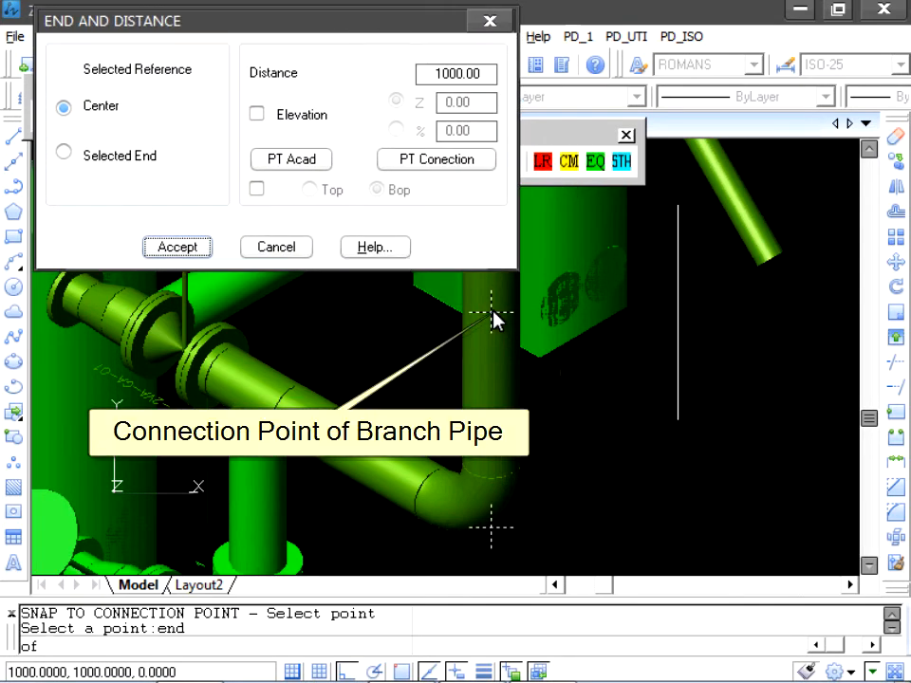
click(178, 247)
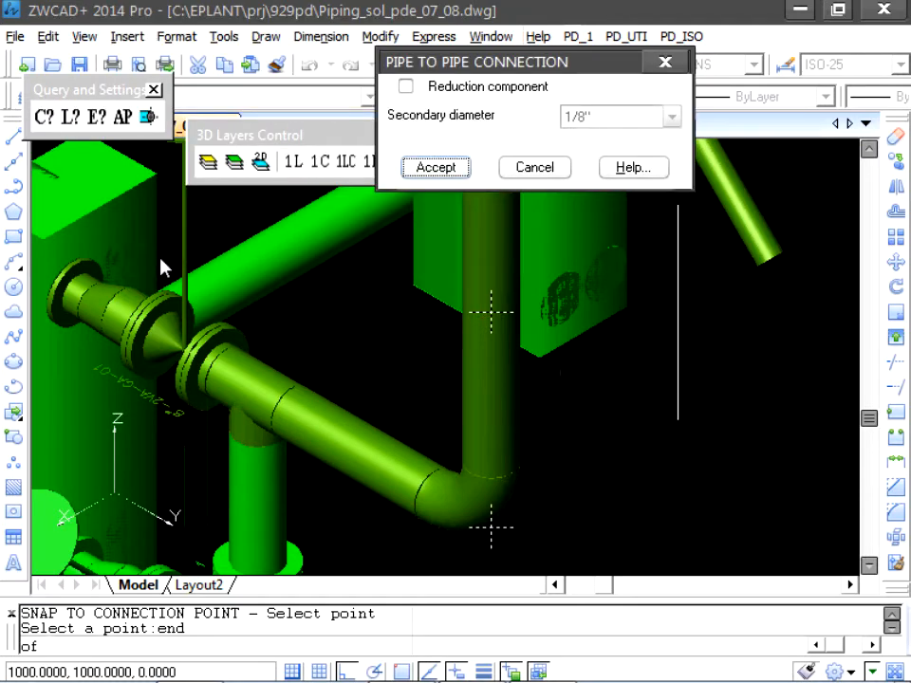
- Define the pipe-to-pipe connection as a reduction component with a 4" secondary diameter
click(408, 87)
click(621, 117)
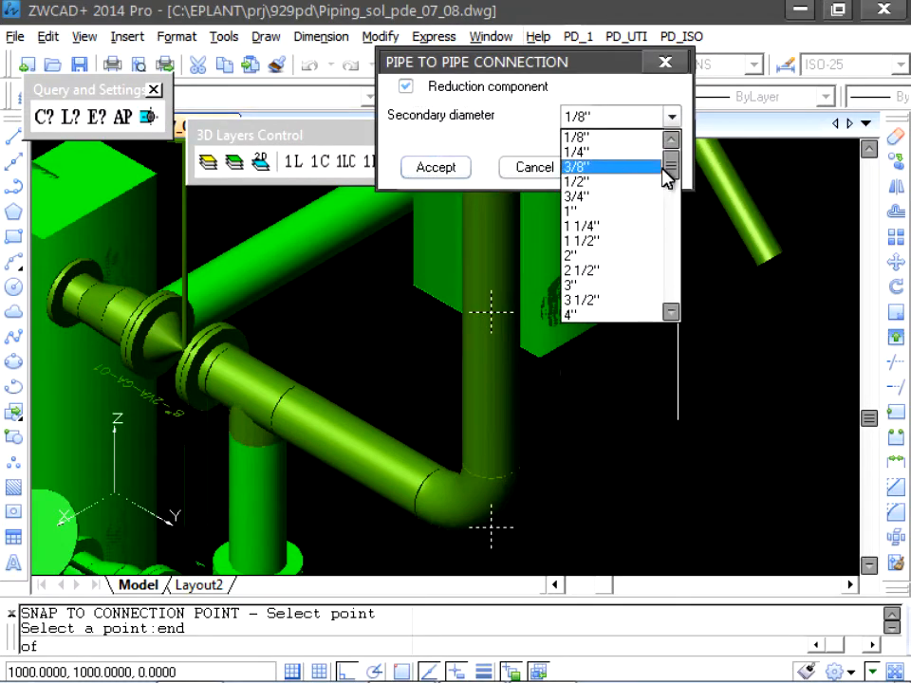
mouse_move(667, 176)
mouse_down()
mouse_move(670, 199)
mouse_move(679, 194)
mouse_up()
click(617, 181)
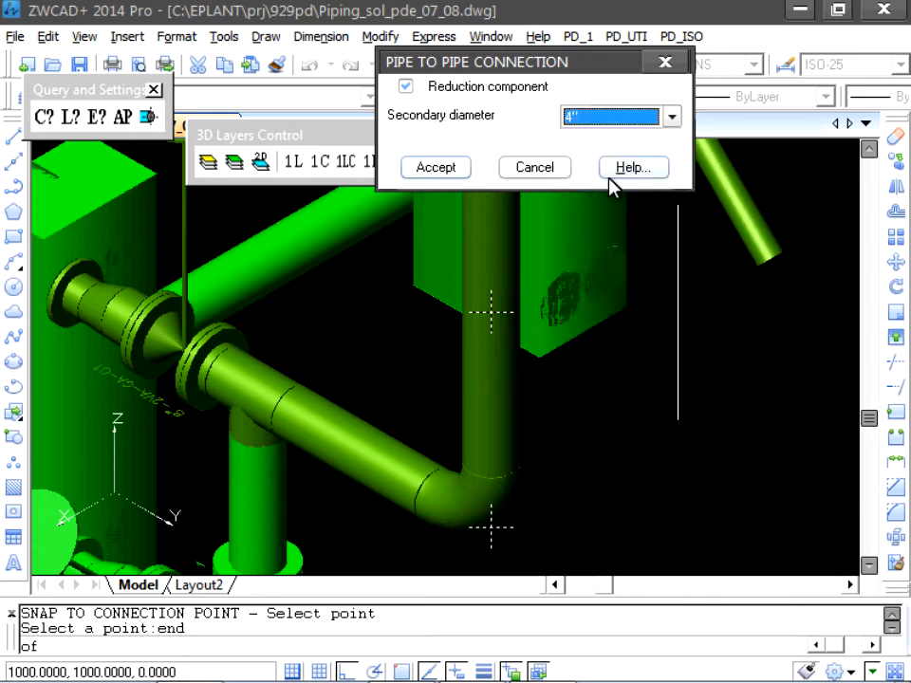
click(447, 167)
- End the branch pipe at the white vertical line's lower endpoint as an AutoCAD point, with penetration based on surface curvature, without continuing placement
click(426, 149)
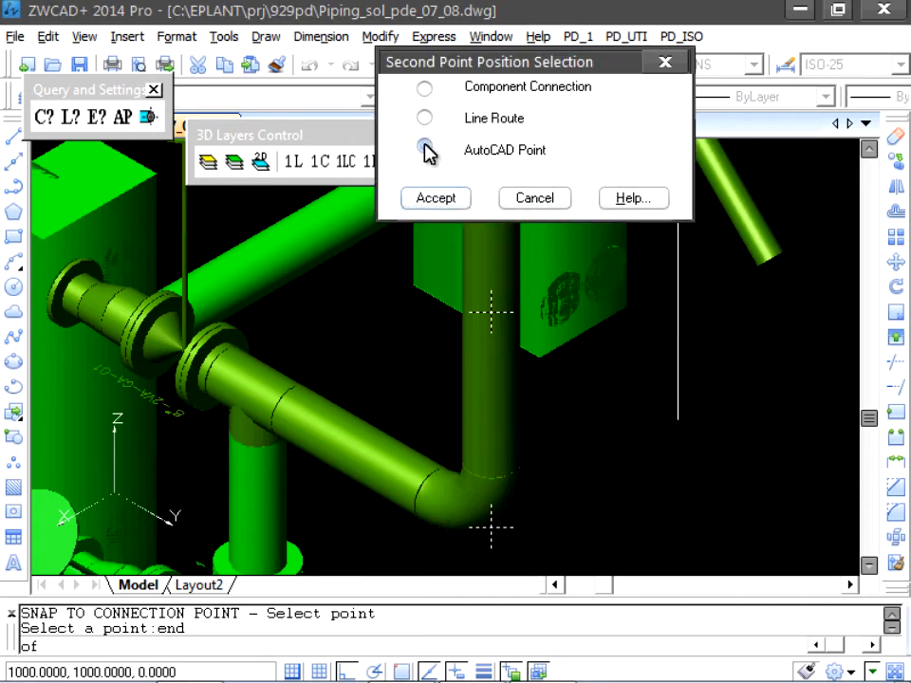
click(436, 198)
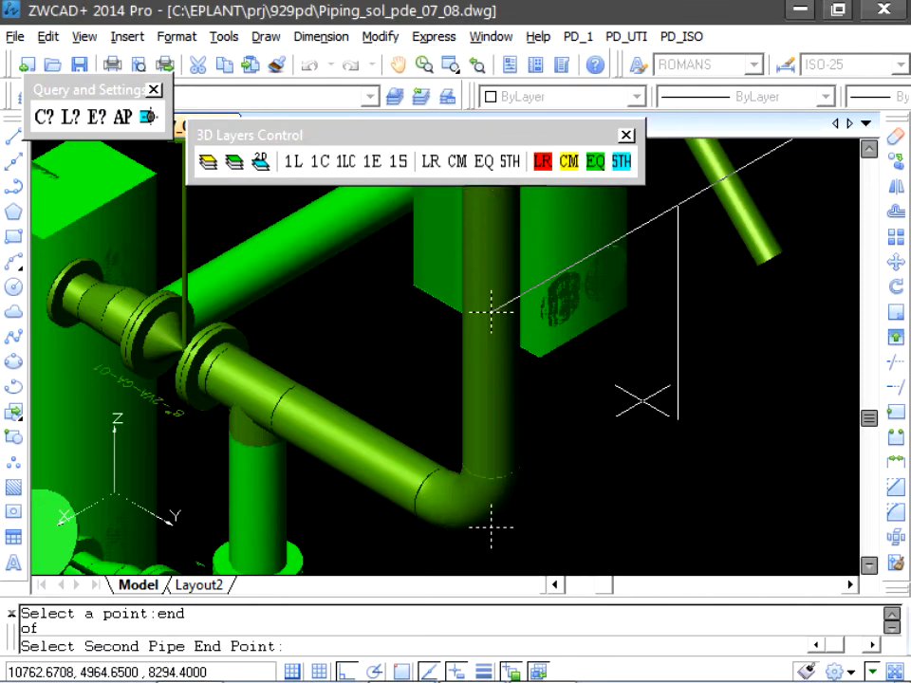
text(end)
key(Return)
click(501, 313)
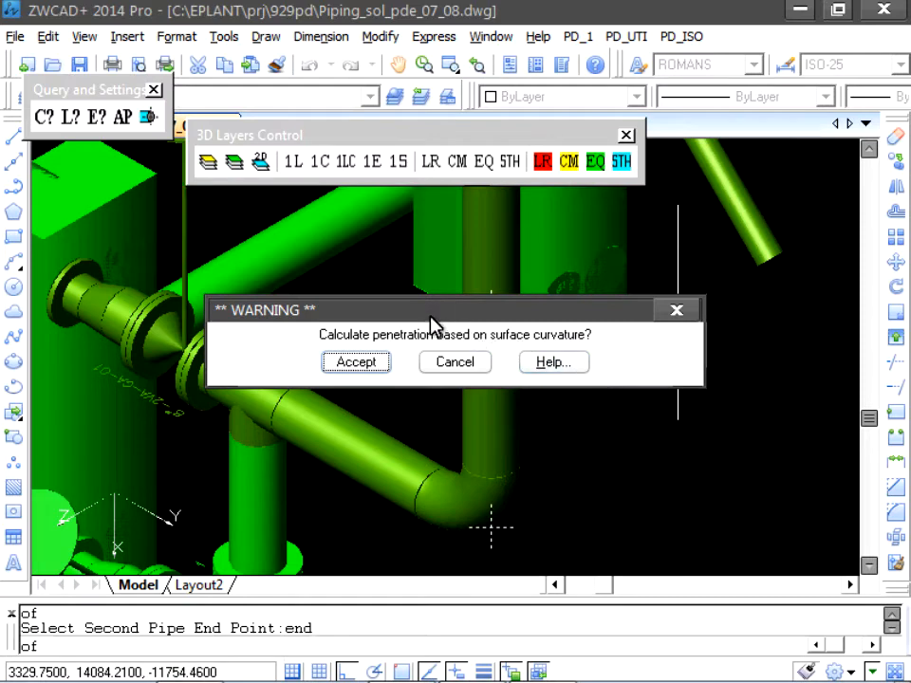
drag(433, 329, 464, 198)
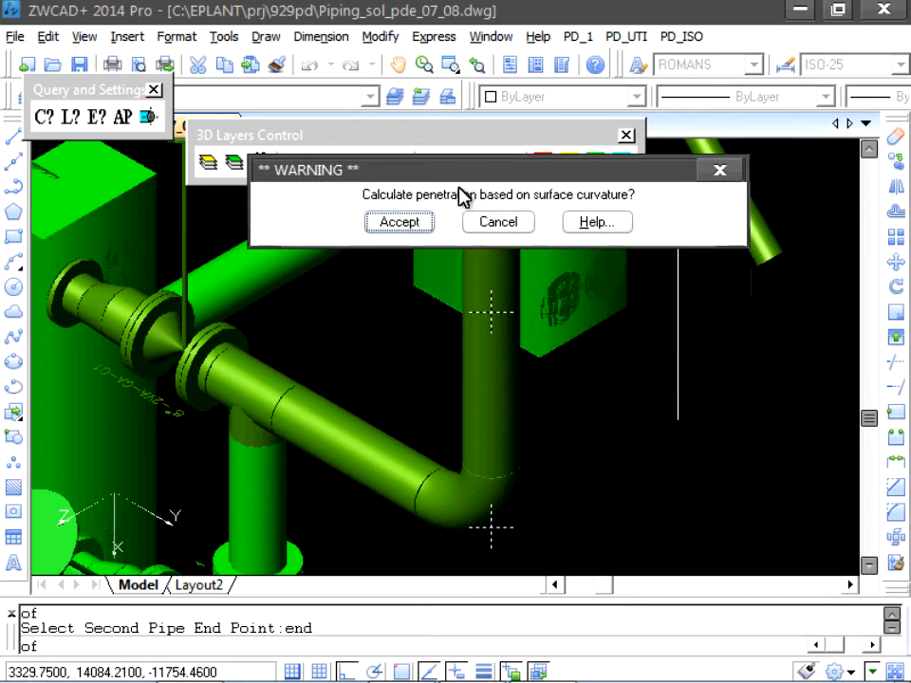
click(421, 225)
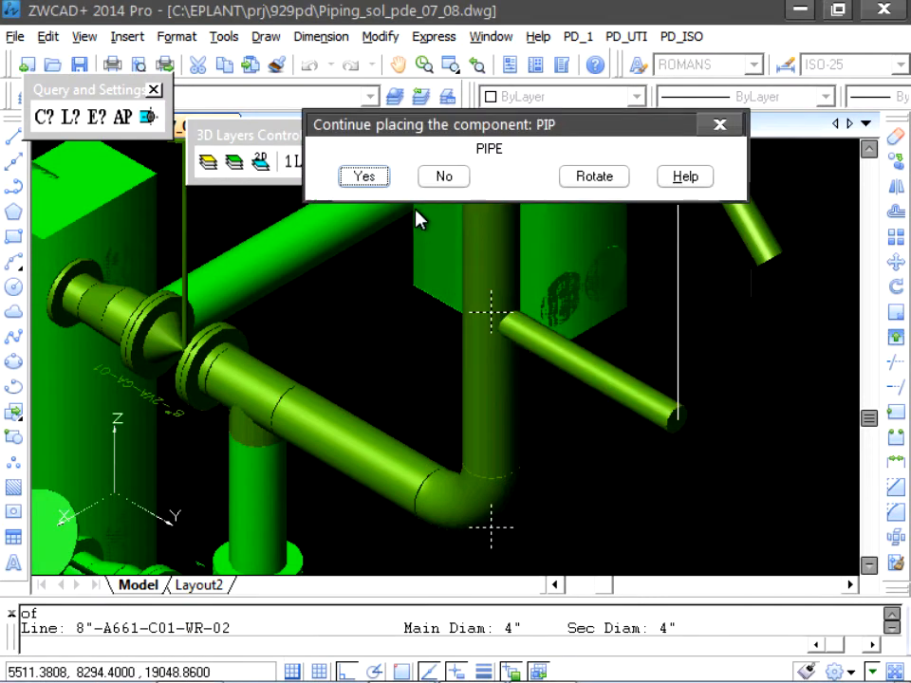
click(429, 182)
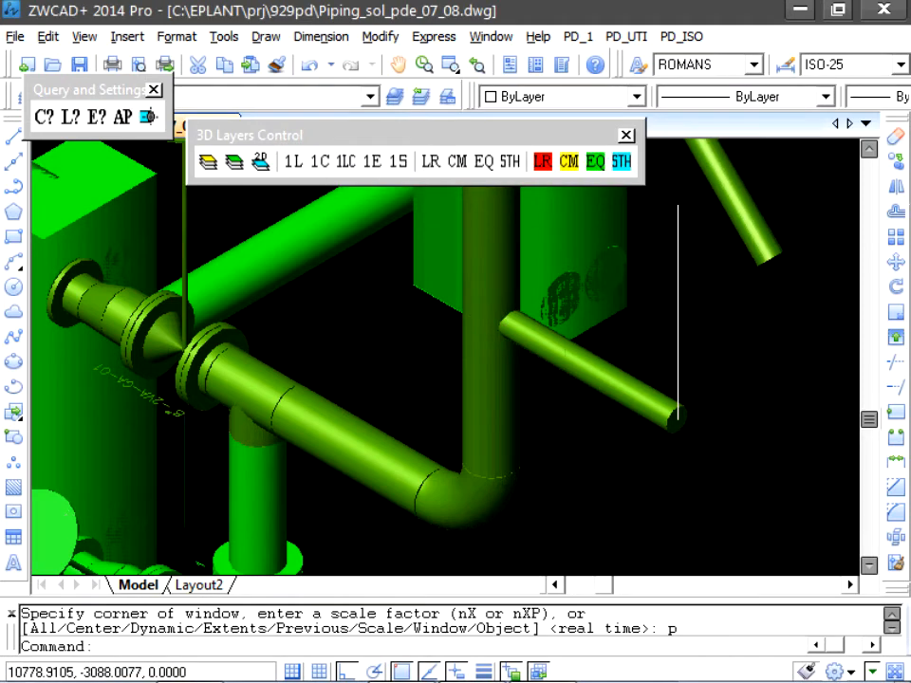
- Start a pipe between component connections at the upper end of the loose inclined pipe, selecting the tall vertical pipe as its second component
scroll(533, 345, down, 2)
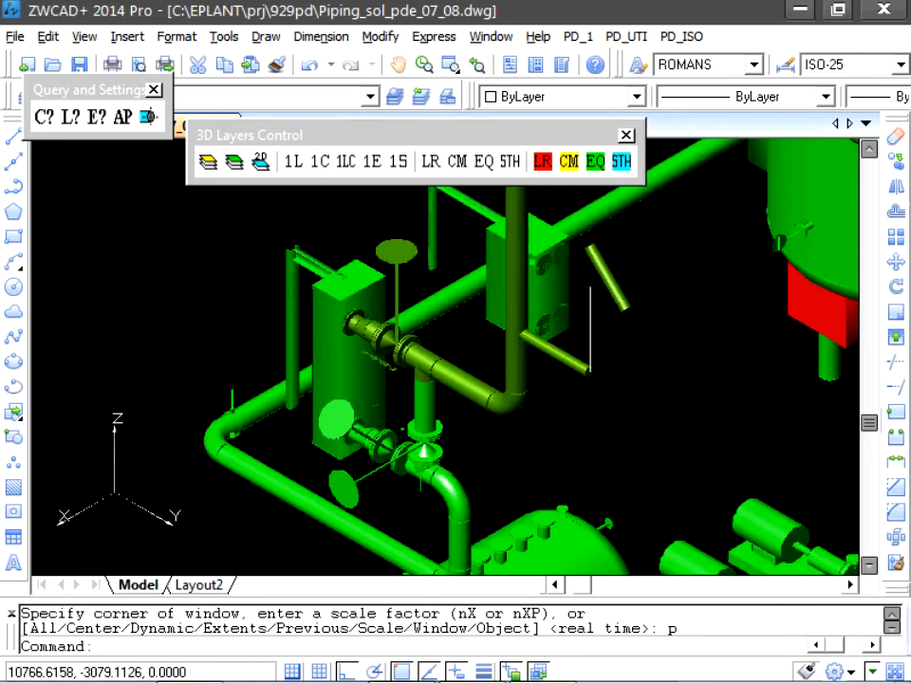
middle_drag(533, 345, 540, 465)
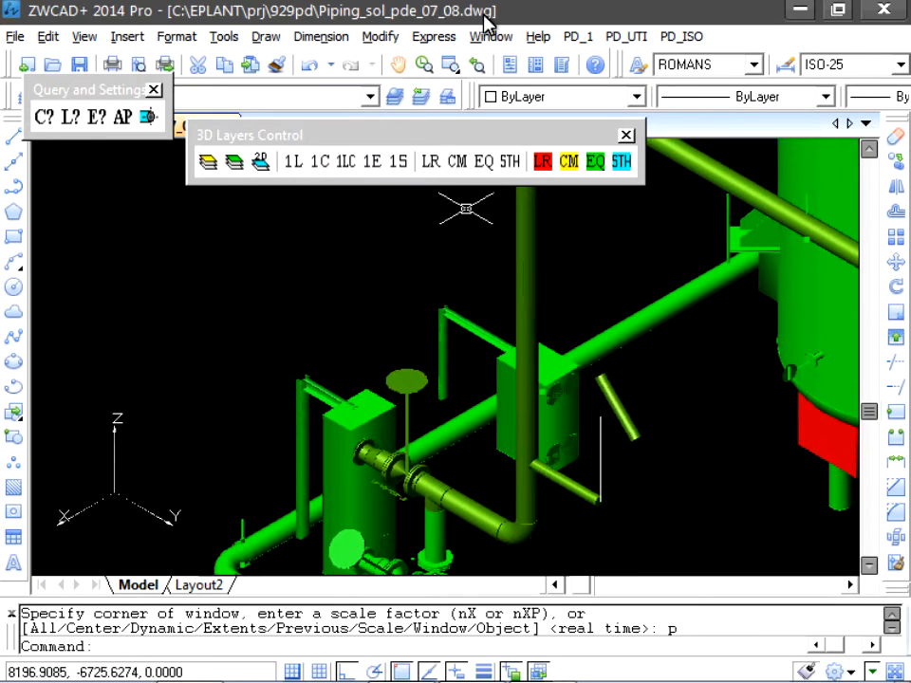
click(571, 40)
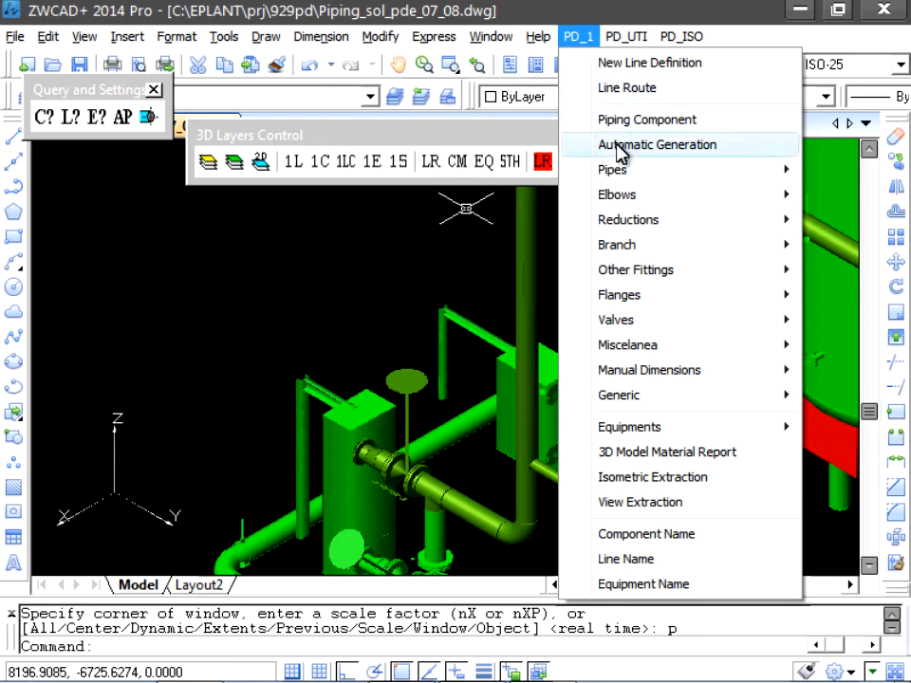
mouse_move(592, 180)
click(521, 177)
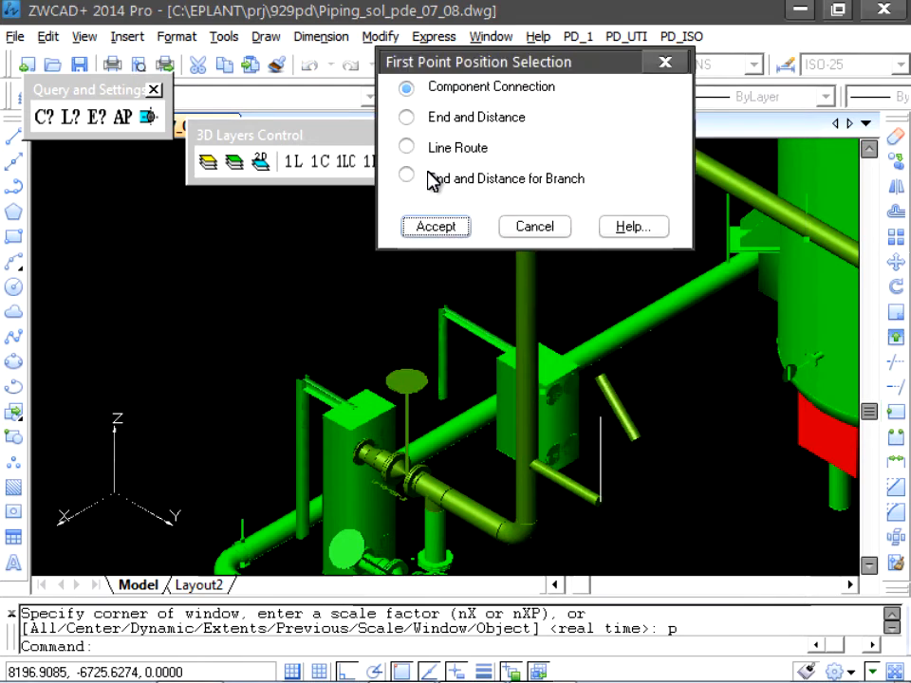
click(450, 229)
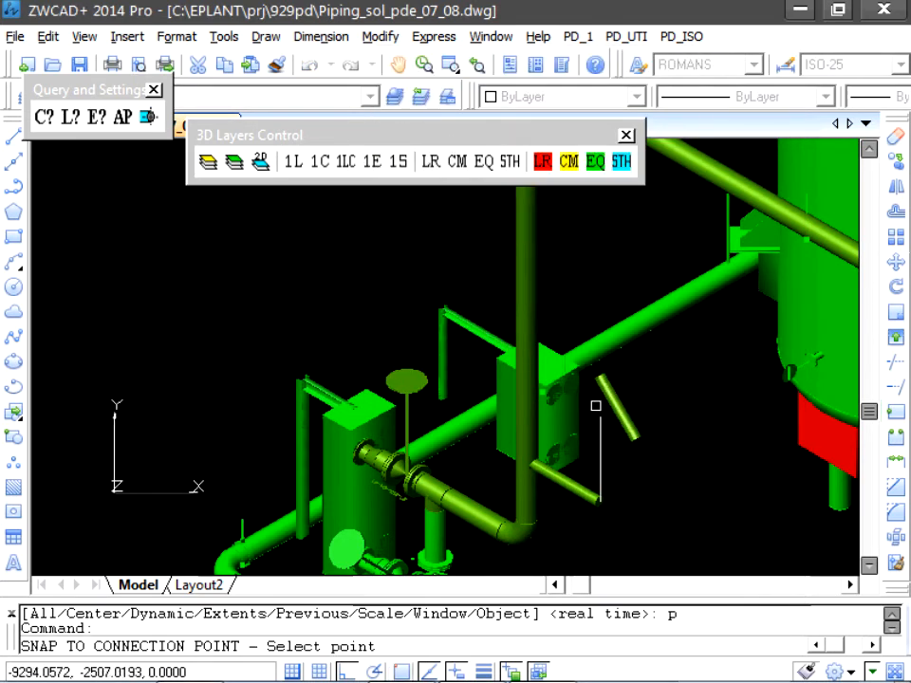
click(601, 377)
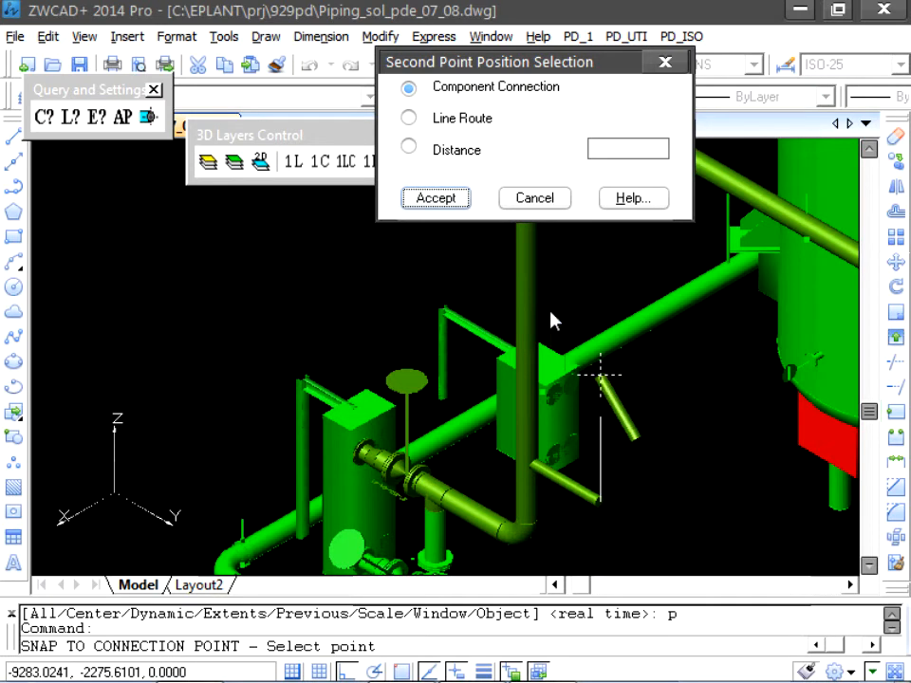
click(435, 198)
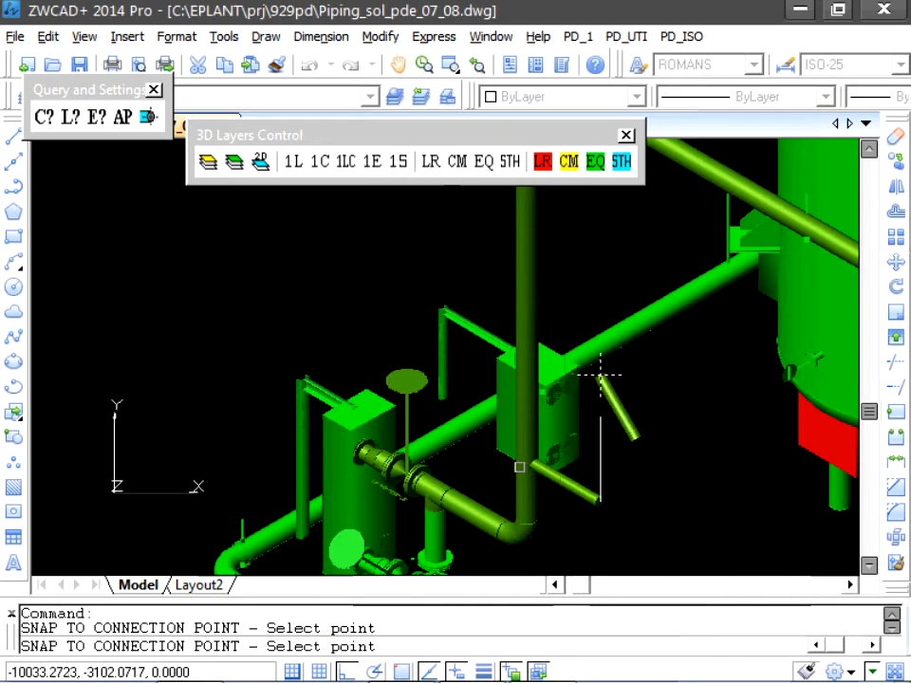
click(539, 522)
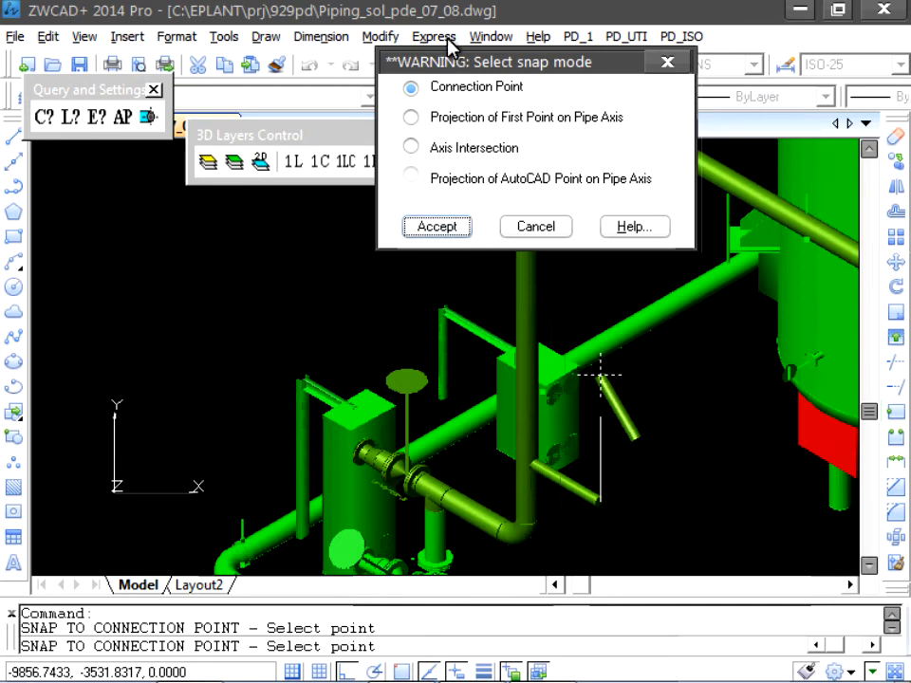
- Extend the inclined pipe to its axis intersection with the vertical pipe, taking the snapped 4" diameter as current and not continuing placement
drag(443, 71, 228, 150)
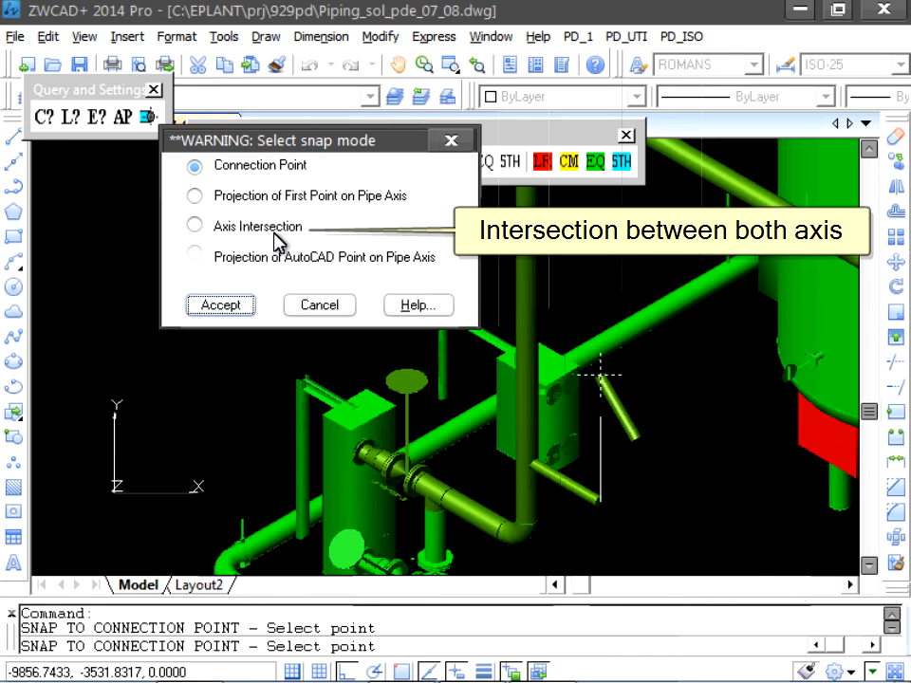
click(198, 229)
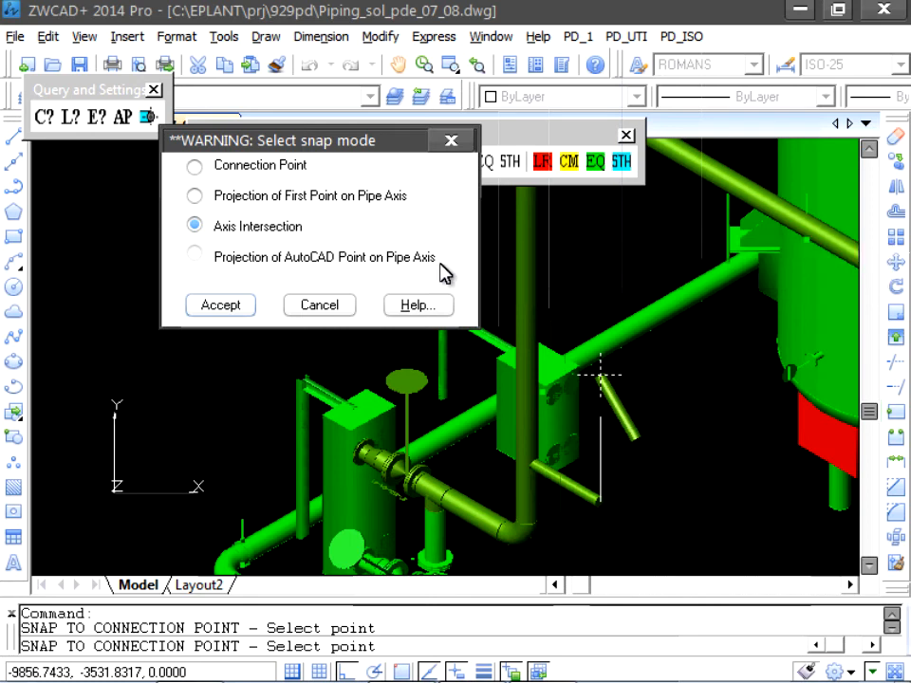
click(228, 305)
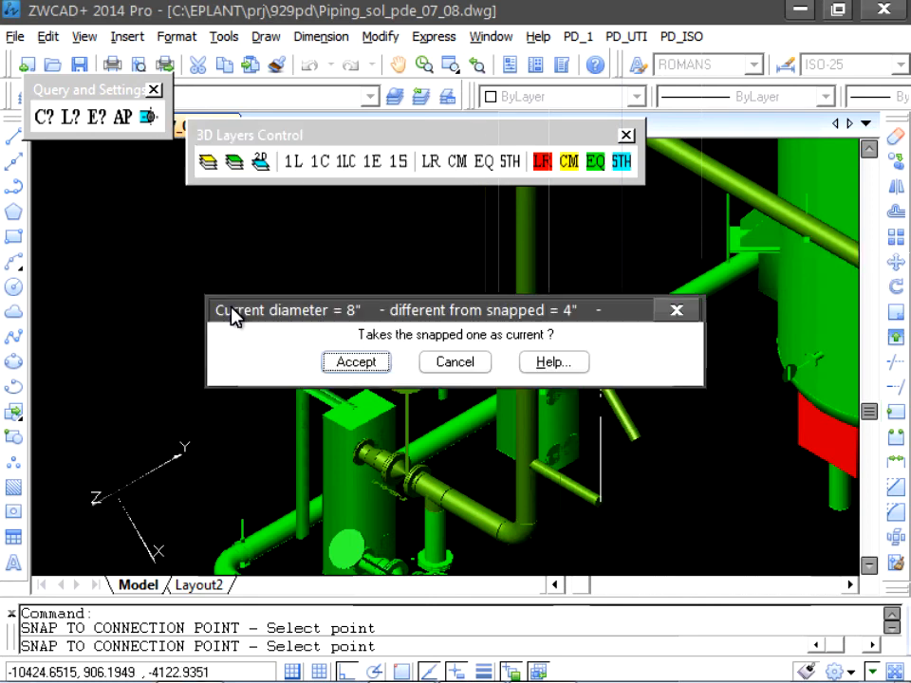
click(373, 366)
click(366, 364)
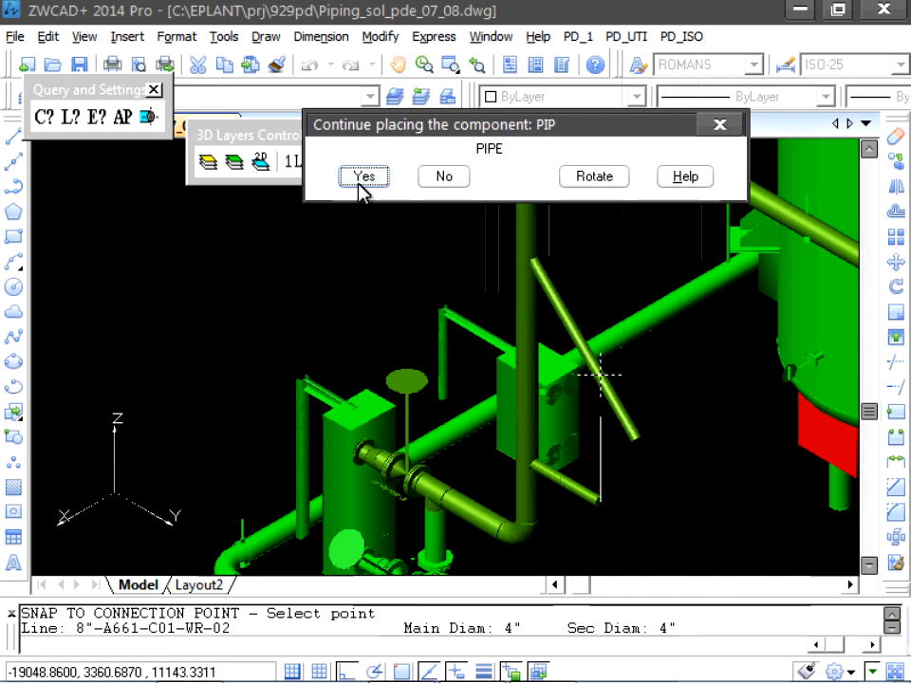
click(457, 180)
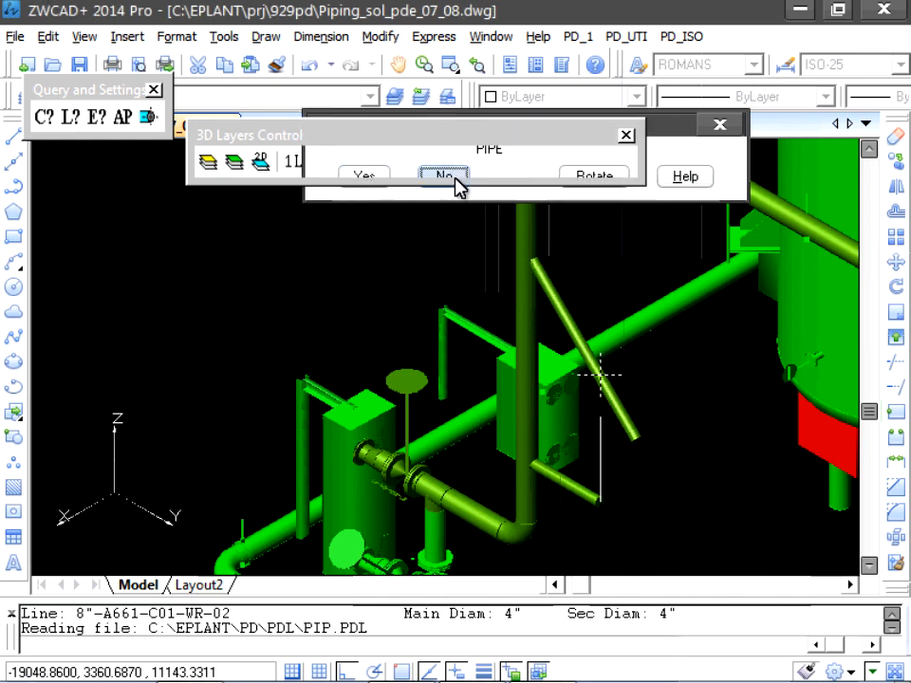